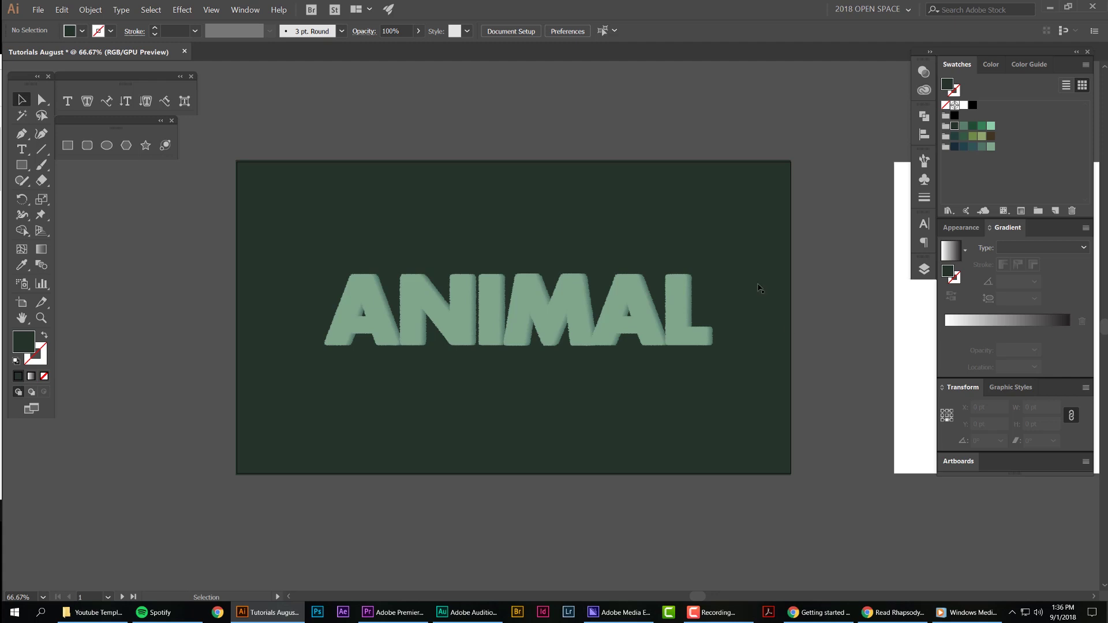
Examine the finished ANIMAL artwork, including the spiky fur-like edges of its letters up close.
scroll(353, 296, up, 1)
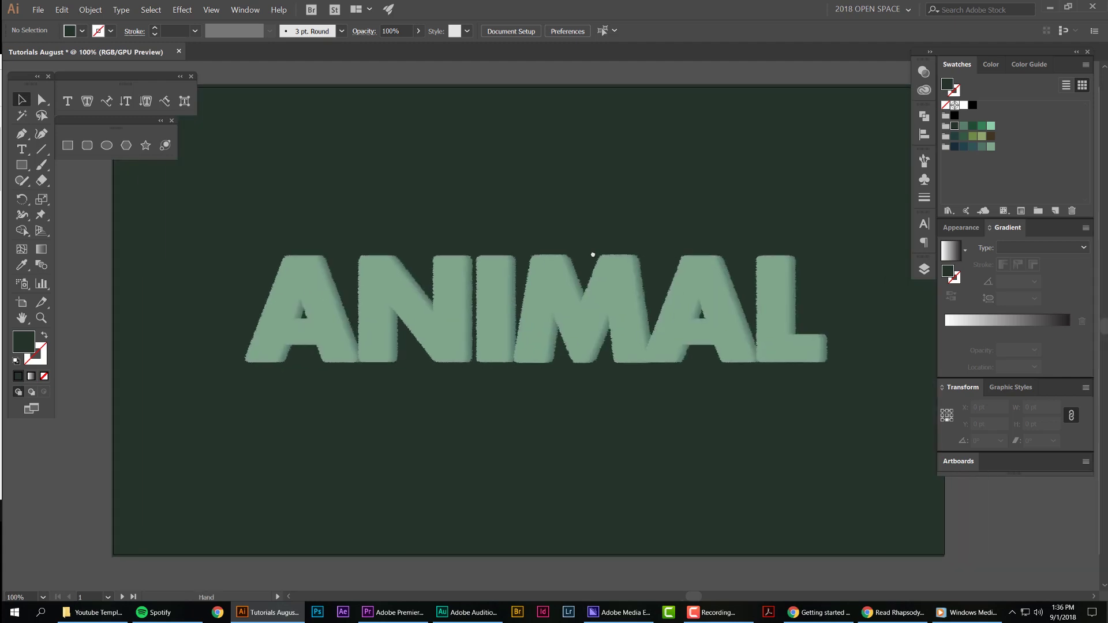
scroll(676, 278, up, 5)
scroll(676, 279, up, 2)
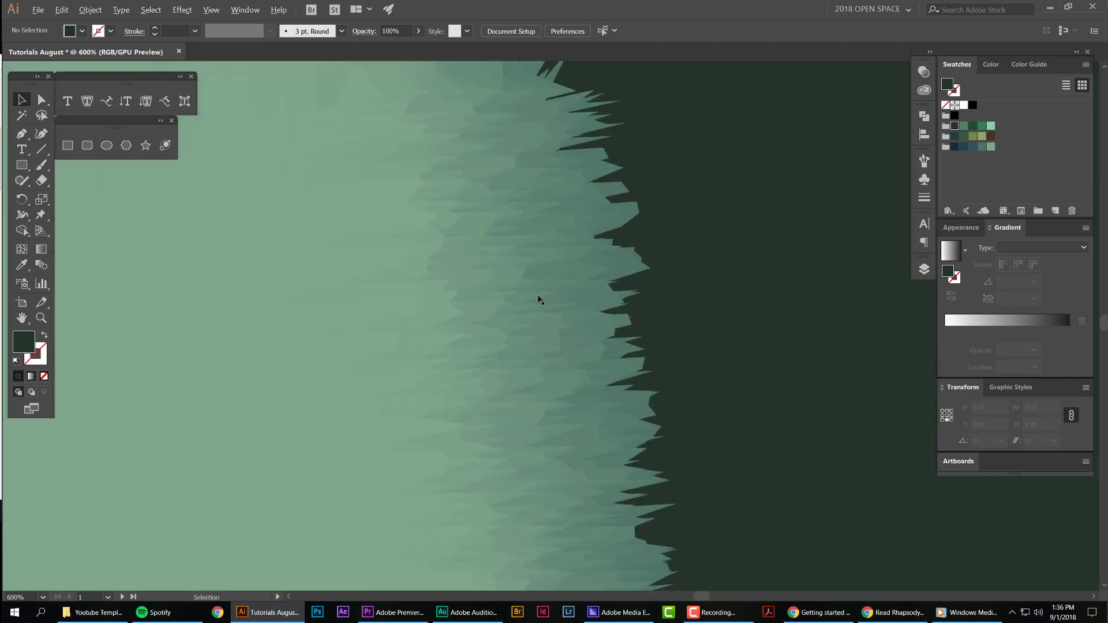
scroll(452, 310, down, 6)
scroll(454, 306, down, 4)
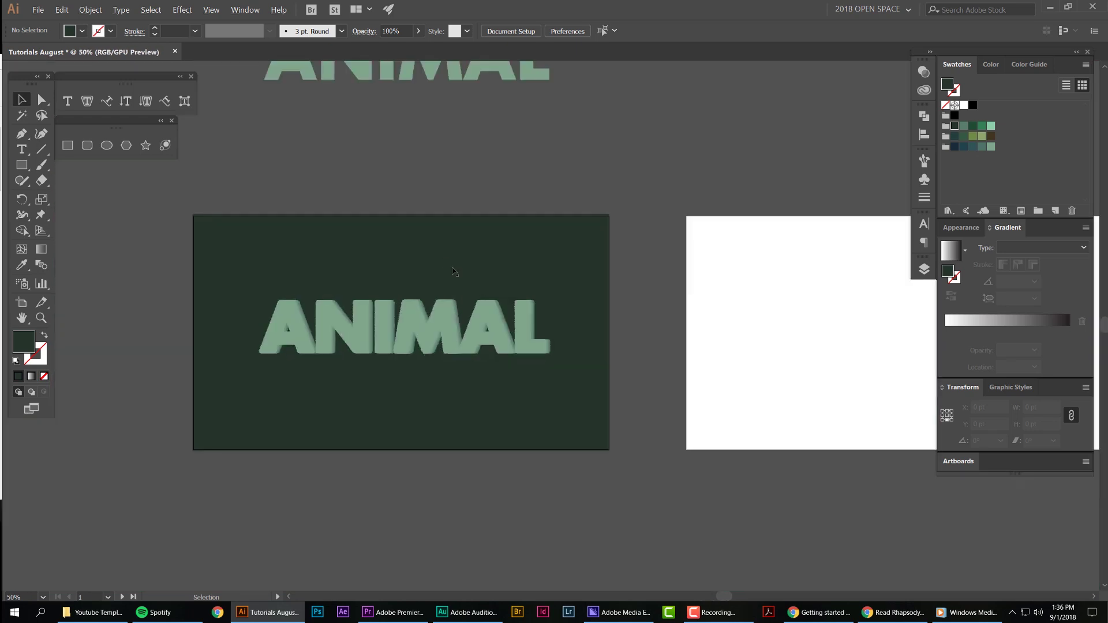
drag(452, 271, 584, 247)
scroll(527, 263, up, 2)
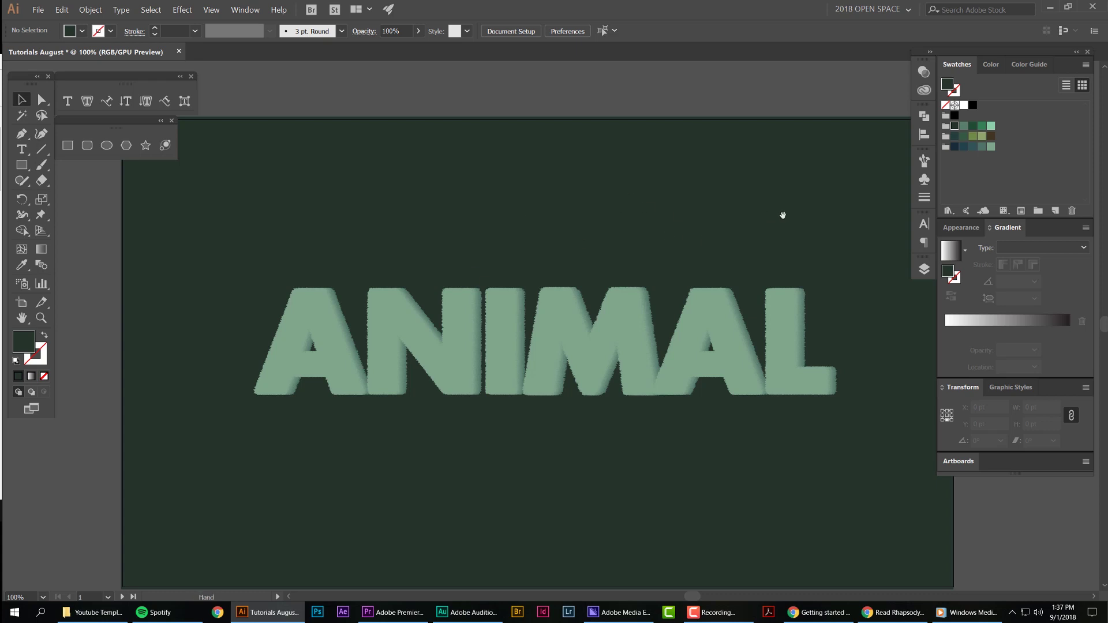
drag(782, 216, 702, 180)
Cover the blank white artboard with a rectangle and fill it with the very dark green swatch used behind the finished artwork.
scroll(757, 220, down, 1)
scroll(703, 180, right, 10)
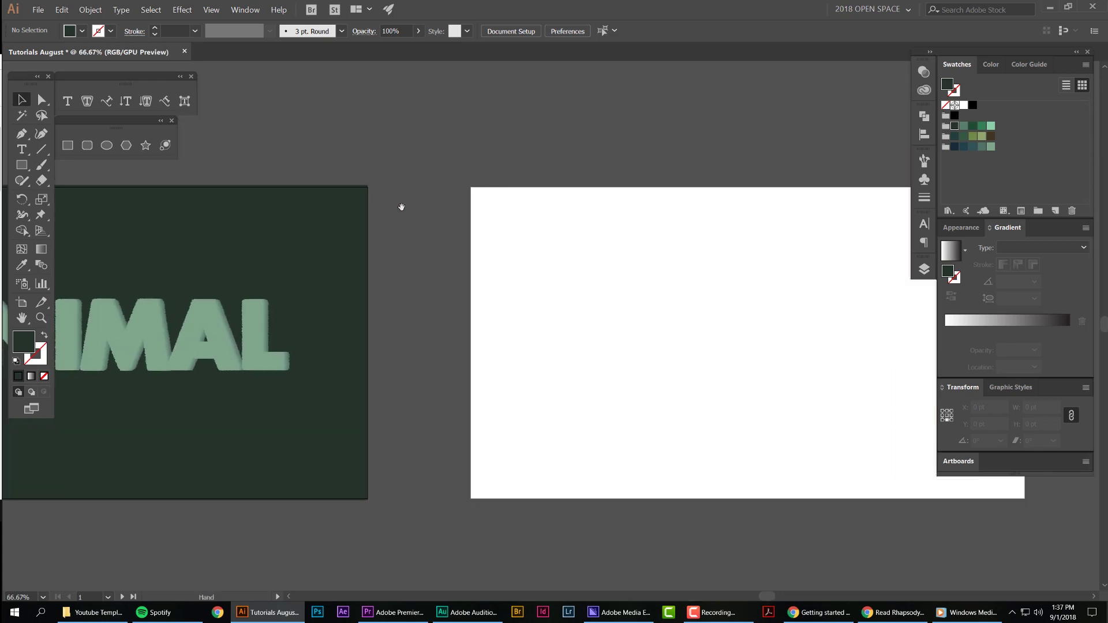
key(m)
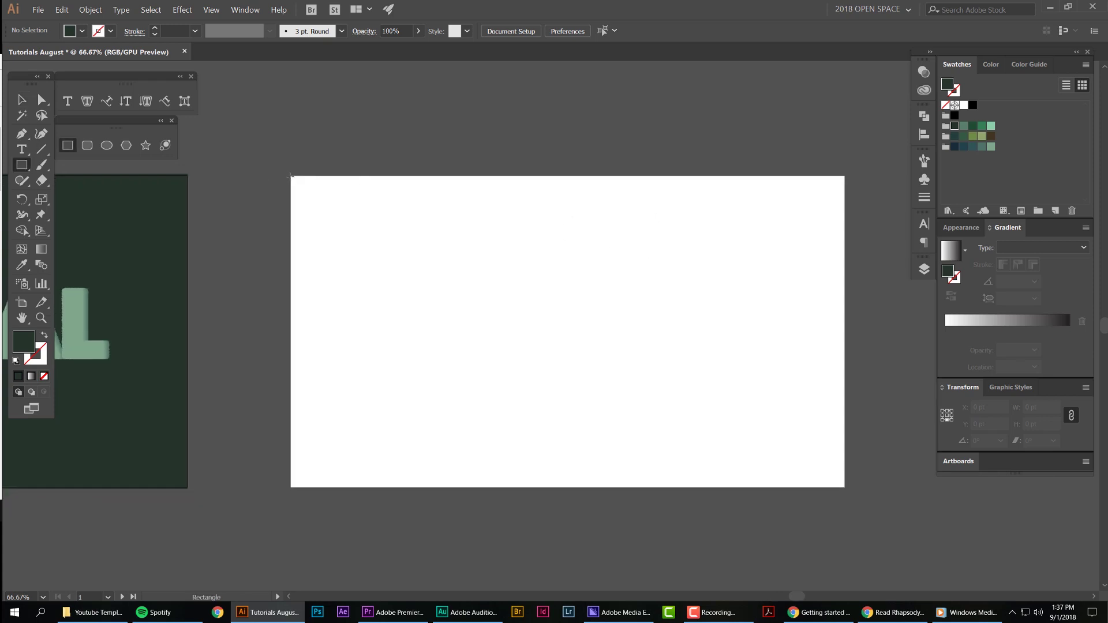
drag(291, 175, 846, 488)
click(962, 125)
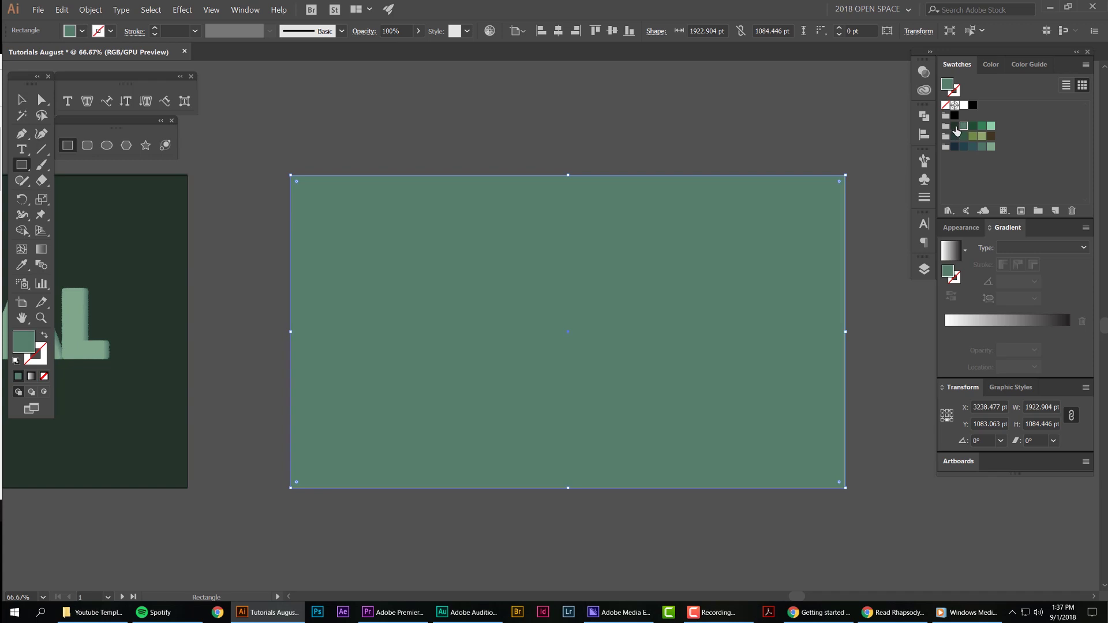
click(955, 126)
Lock the dark green background rectangle so it cannot be selected.
key(v)
click(801, 150)
click(666, 265)
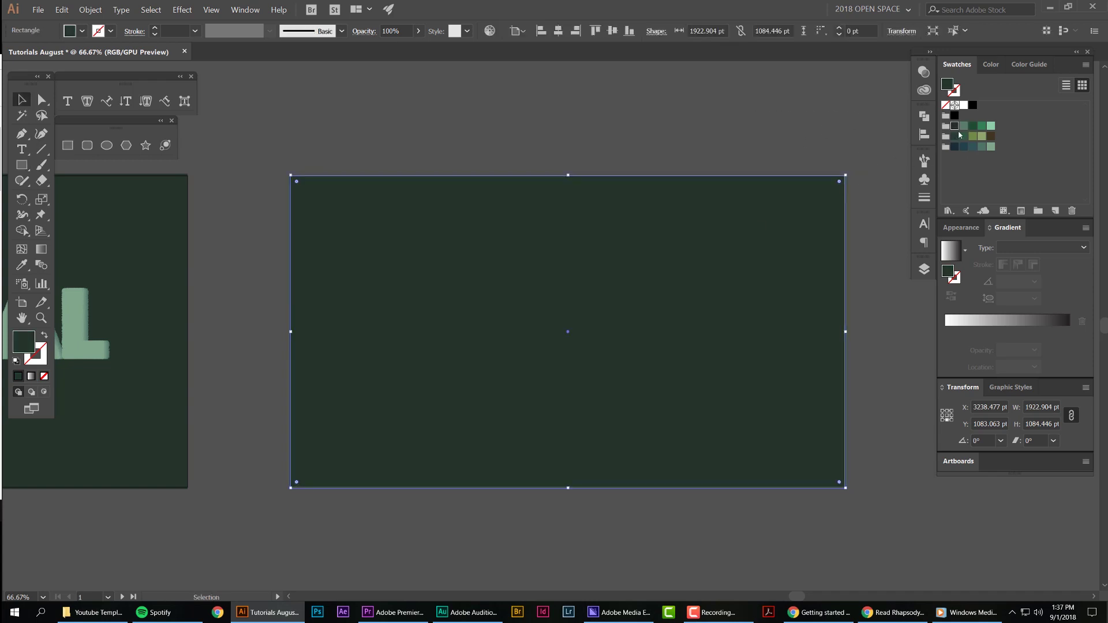
key(a)
key(ctrl+2)
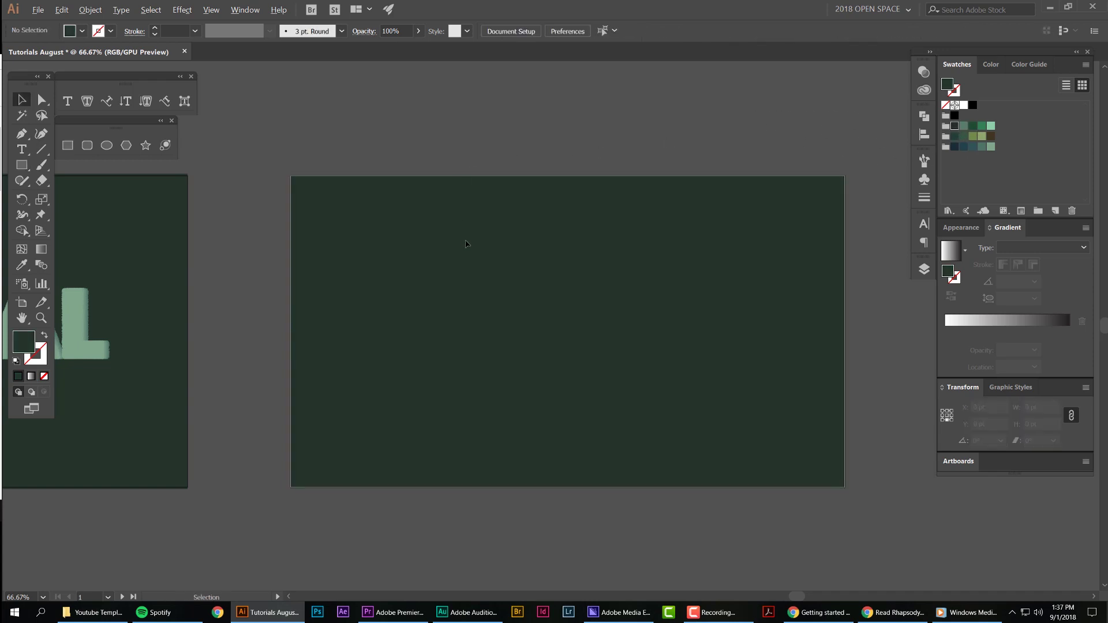
Add the point text "ANIMAL" in Futura Std Bold at 192 pt on the dark green artboard.
key(t)
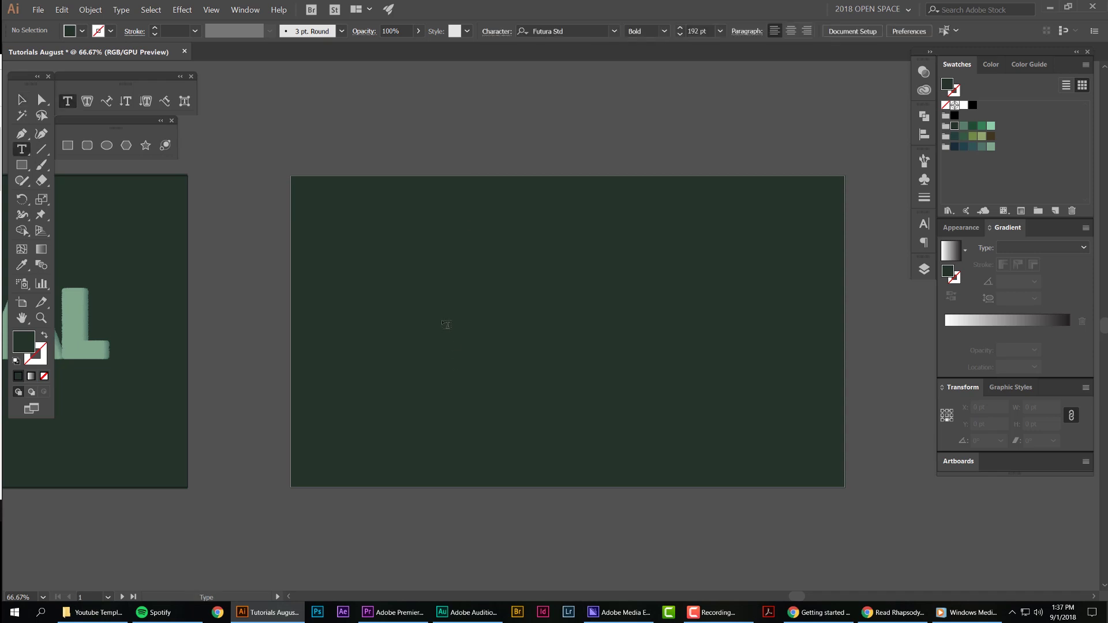
click(440, 306)
click(642, 288)
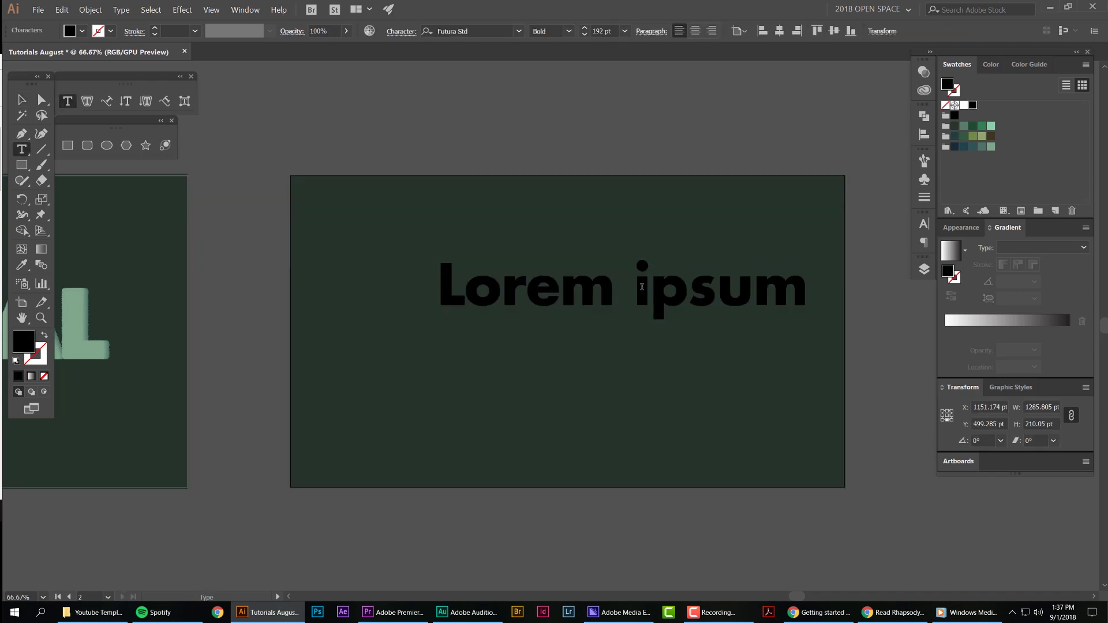
key(ctrl+a)
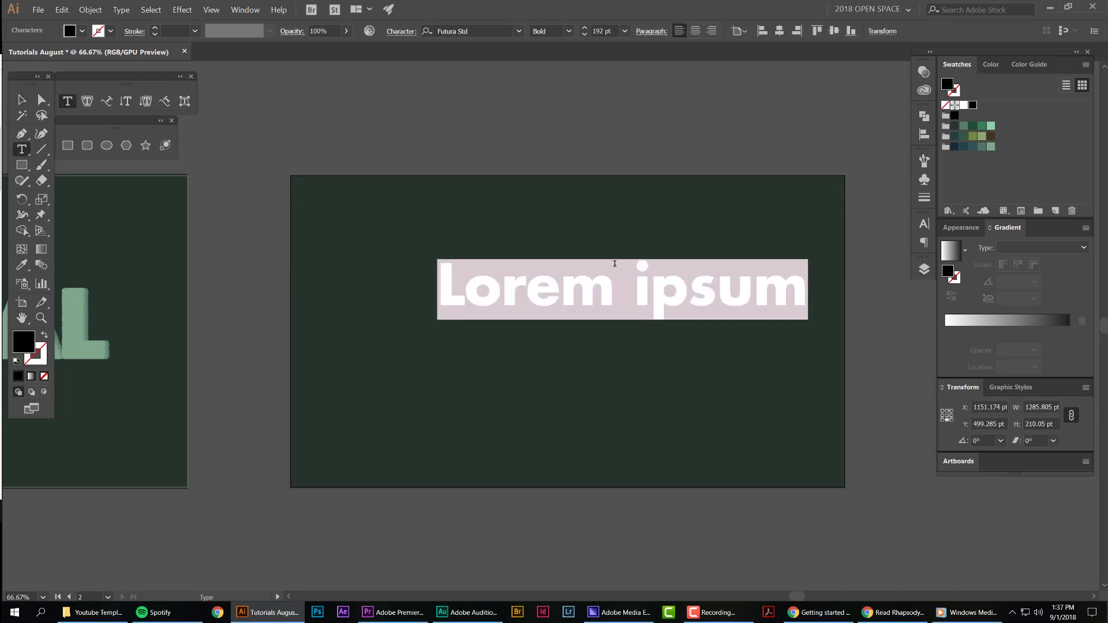
click(519, 31)
click(558, 30)
text(ANIN)
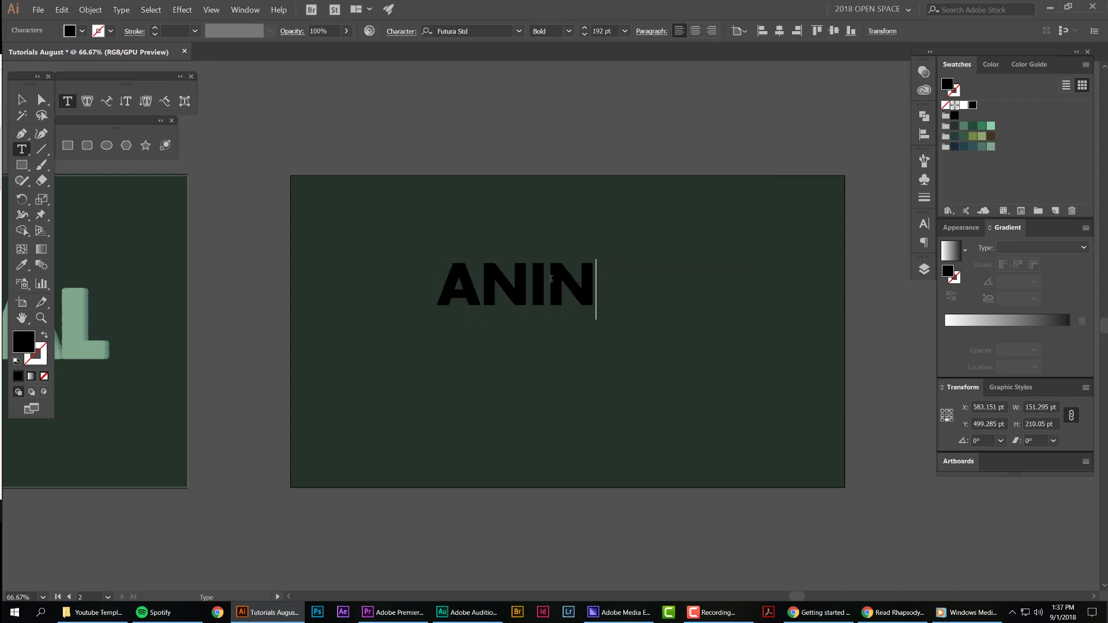
key(BackSpace)
text(MAL)
key(Escape)
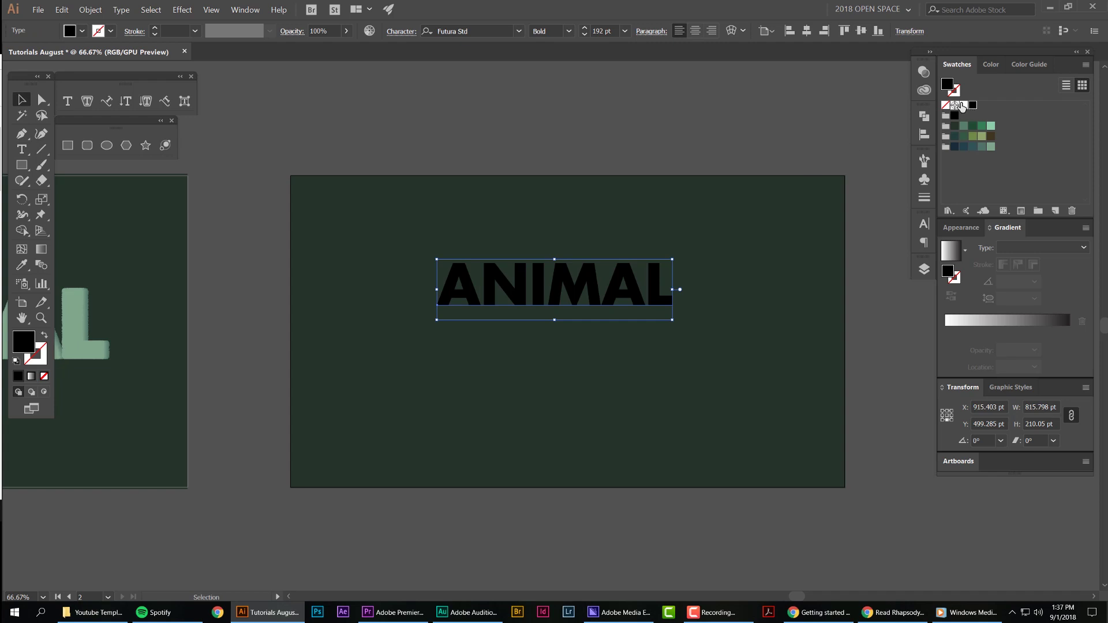
Fill the ANIMAL text with white, enlarge it to about 318 pt and place it near the artboard's centre.
click(964, 105)
drag(670, 266, 828, 186)
drag(727, 263, 674, 320)
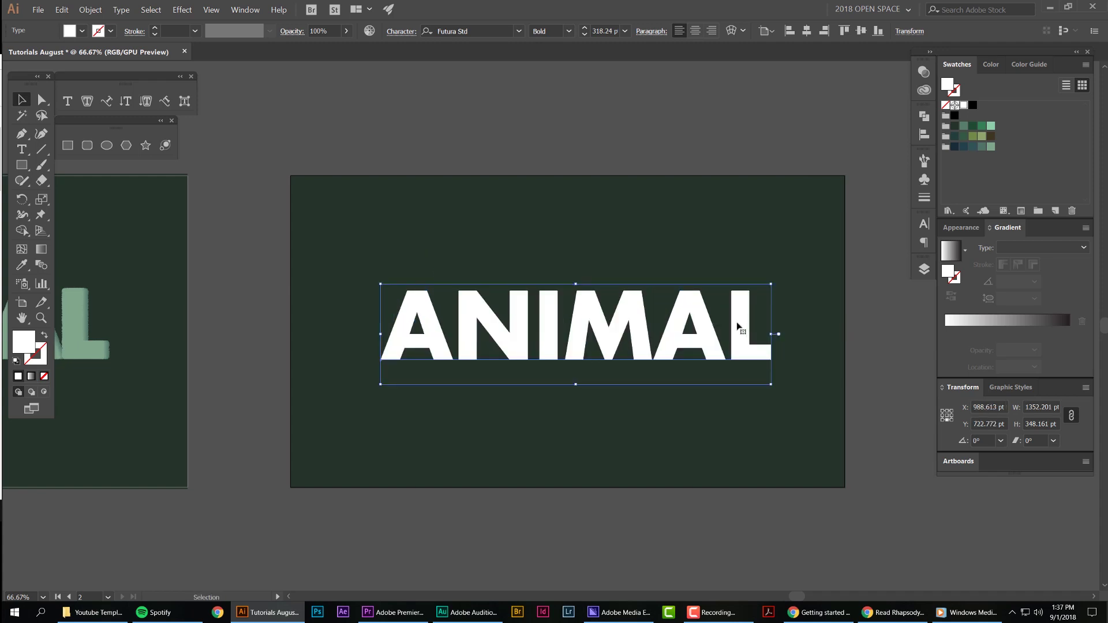
Widen the letter spacing of the ANIMAL text and nudge the word left to keep it centred on the artboard.
key(alt+Right)
key(alt+Right)
key(alt+Right)
key(alt+Right)
key(alt+Right)
key(alt+Right)
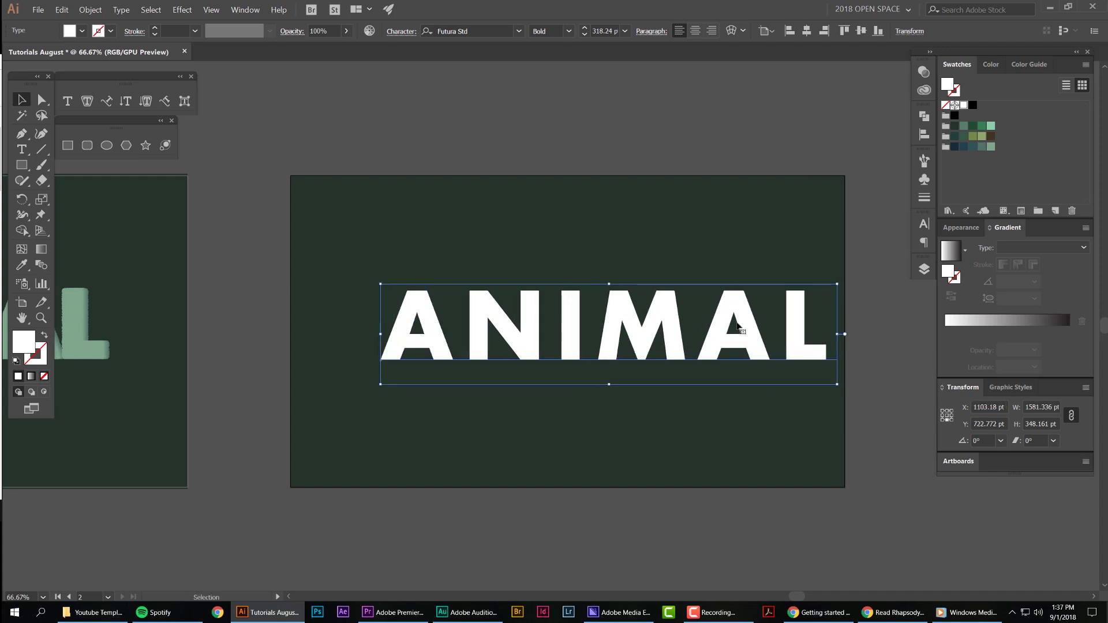
key(shift+Left)
key(shift+Left)
key(shift+Left)
key(shift+Left)
key(shift+Left)
key(shift+Left)
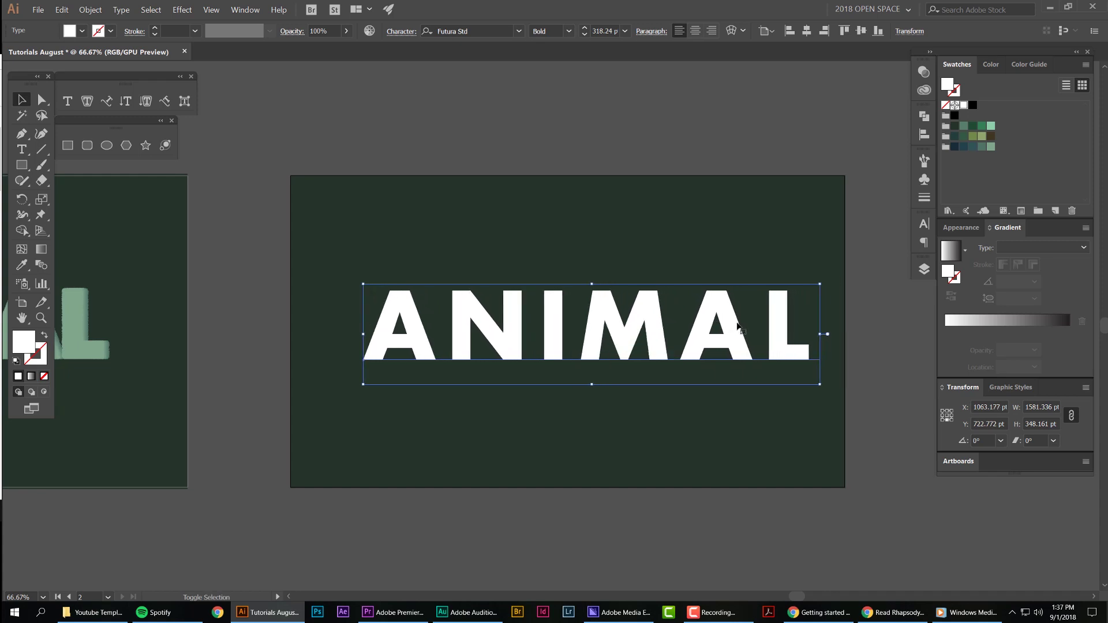
key(alt+Right)
key(alt+Right)
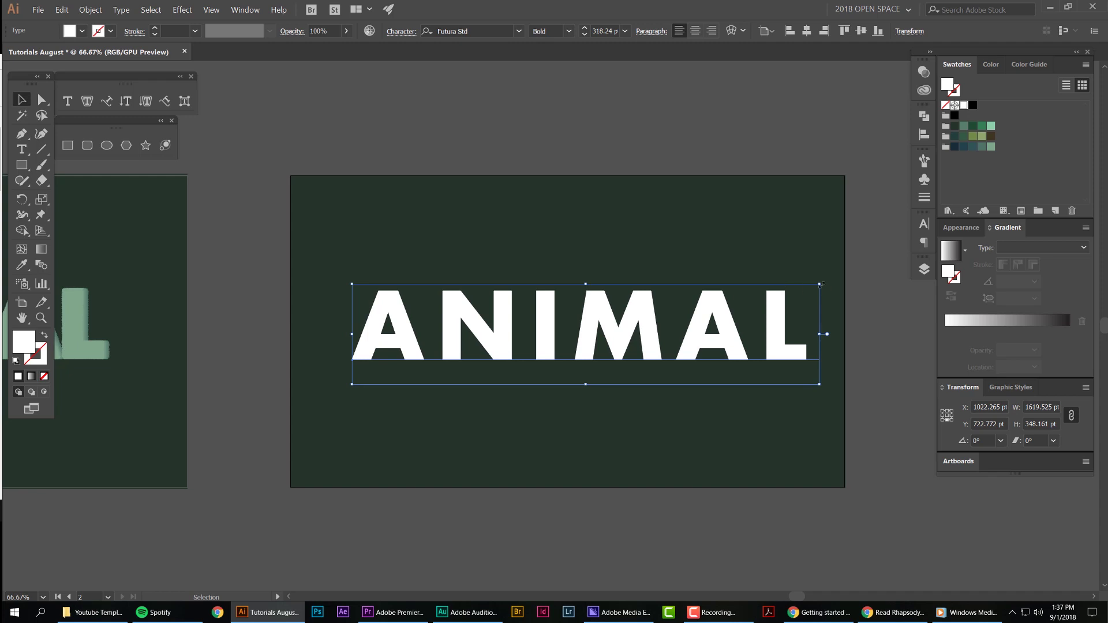
Scale the ANIMAL text down to about 301 pt and shift it slightly up and right.
drag(820, 284, 799, 289)
scroll(673, 401, up, 1)
click(700, 392)
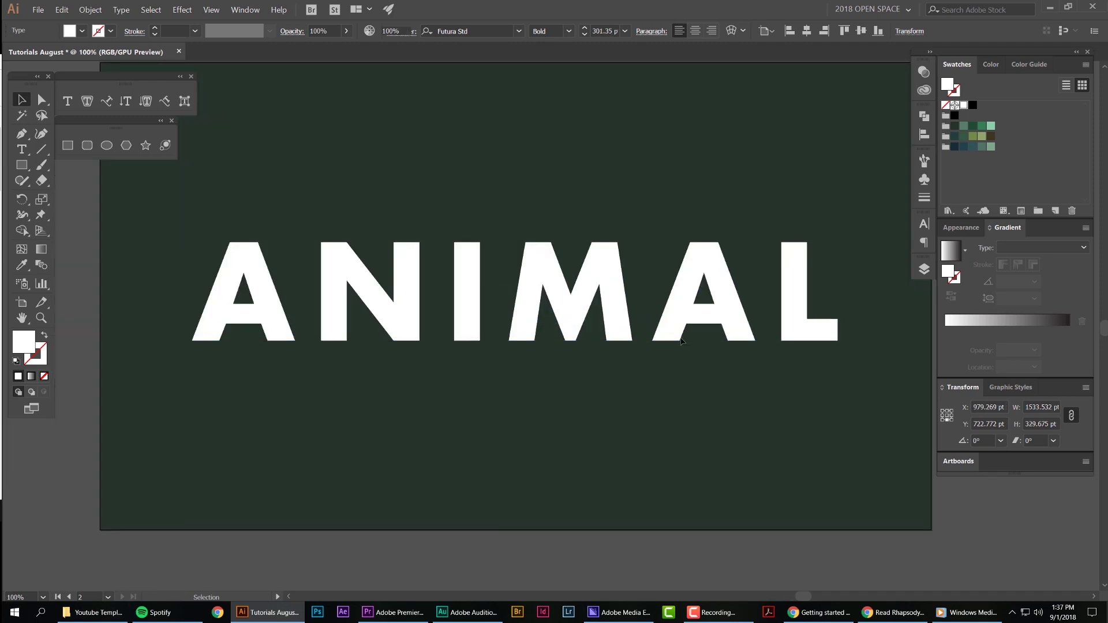
drag(681, 341, 686, 333)
Convert the ANIMAL text to outlines.
click(669, 199)
click(606, 245)
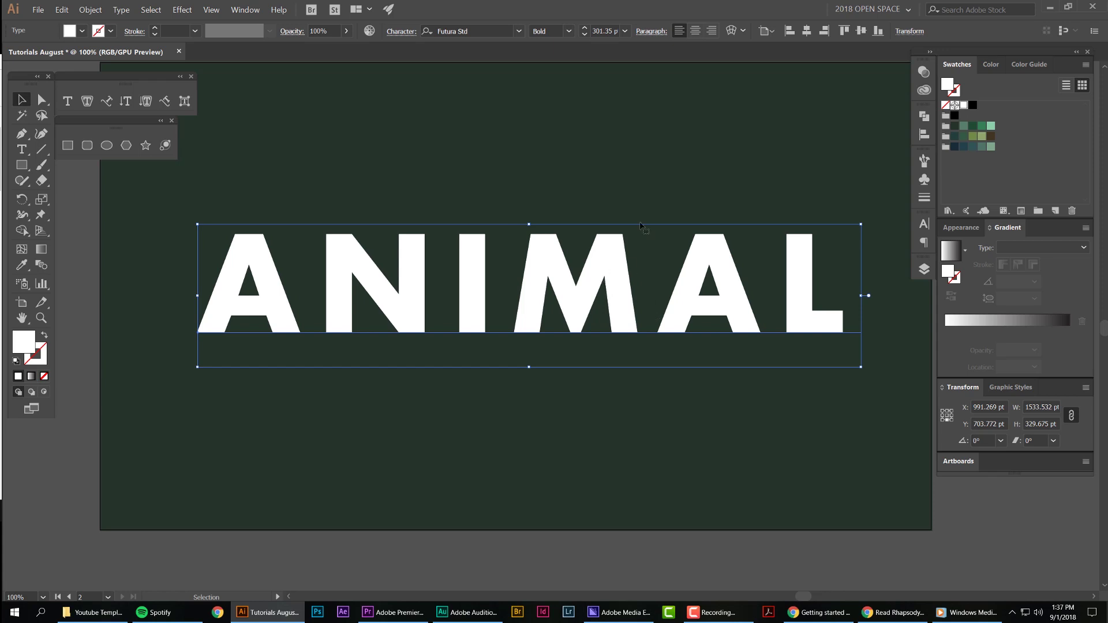
click(126, 12)
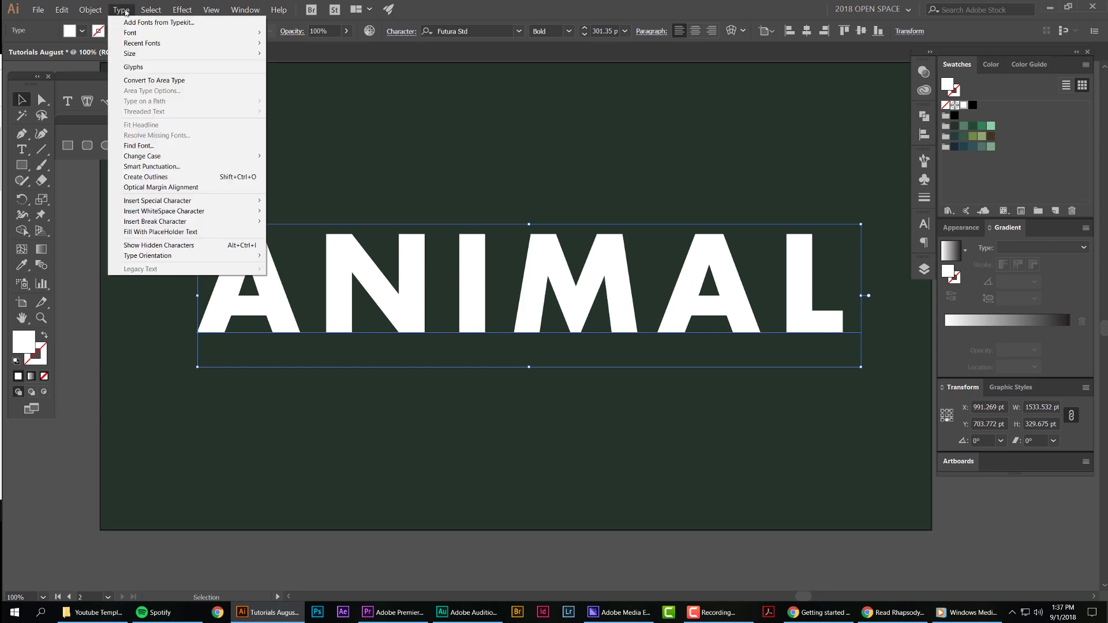
click(201, 182)
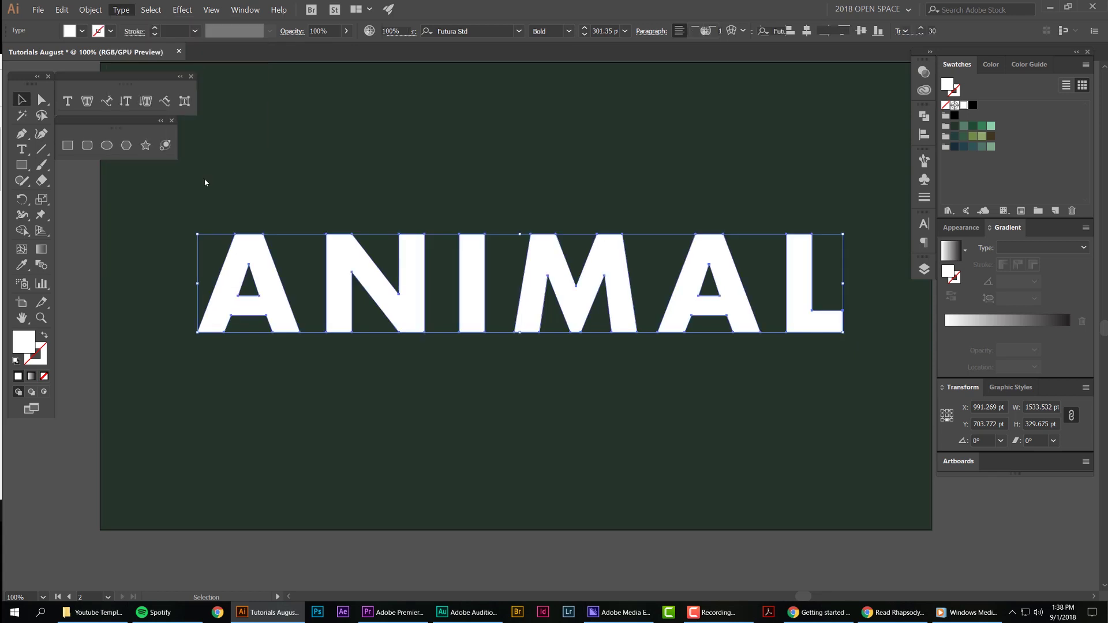
Move the outlined ANIMAL group higher on the artboard and deselect it.
click(499, 232)
click(472, 243)
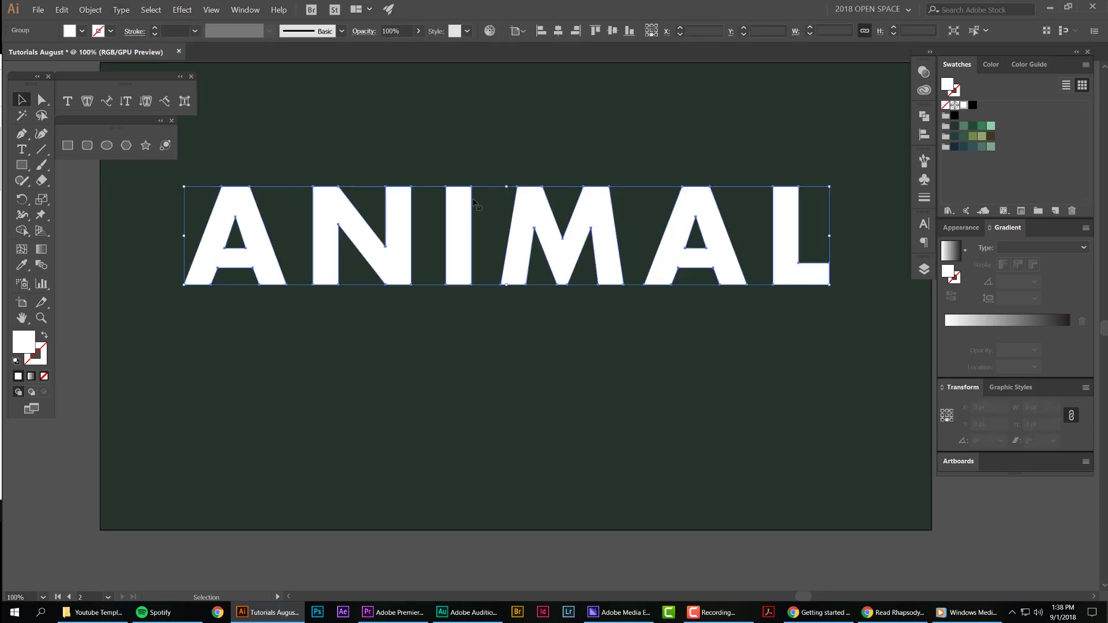
click(477, 205)
Duplicate the outlined ANIMAL group about 38.5 pt to the right, overlapping the original at the same height.
scroll(264, 247, up, 3)
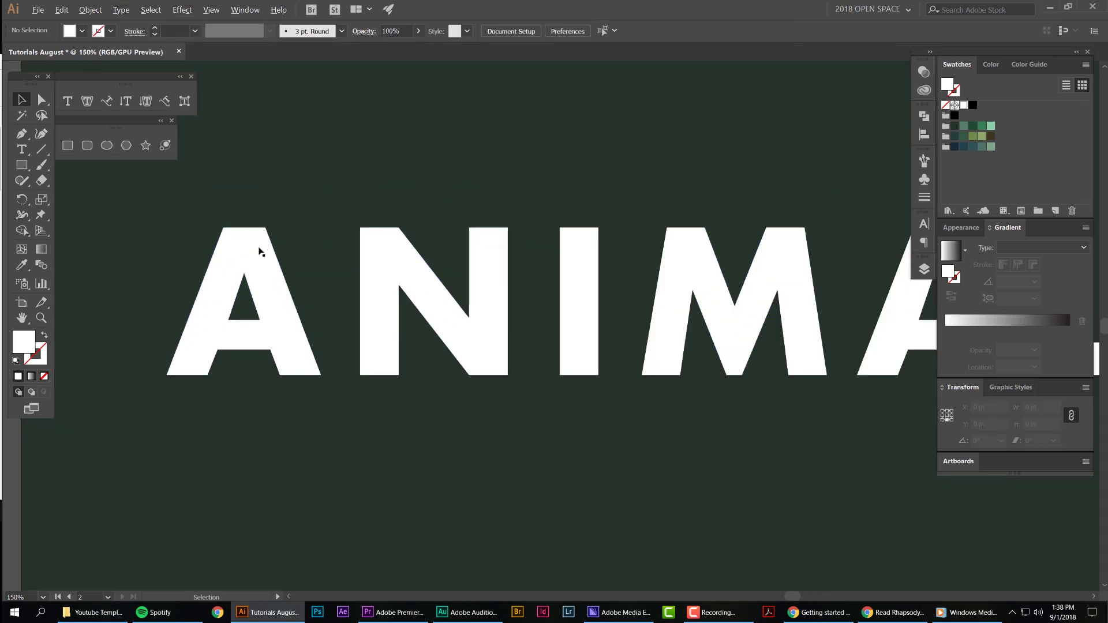
click(250, 223)
scroll(250, 223, down, 3)
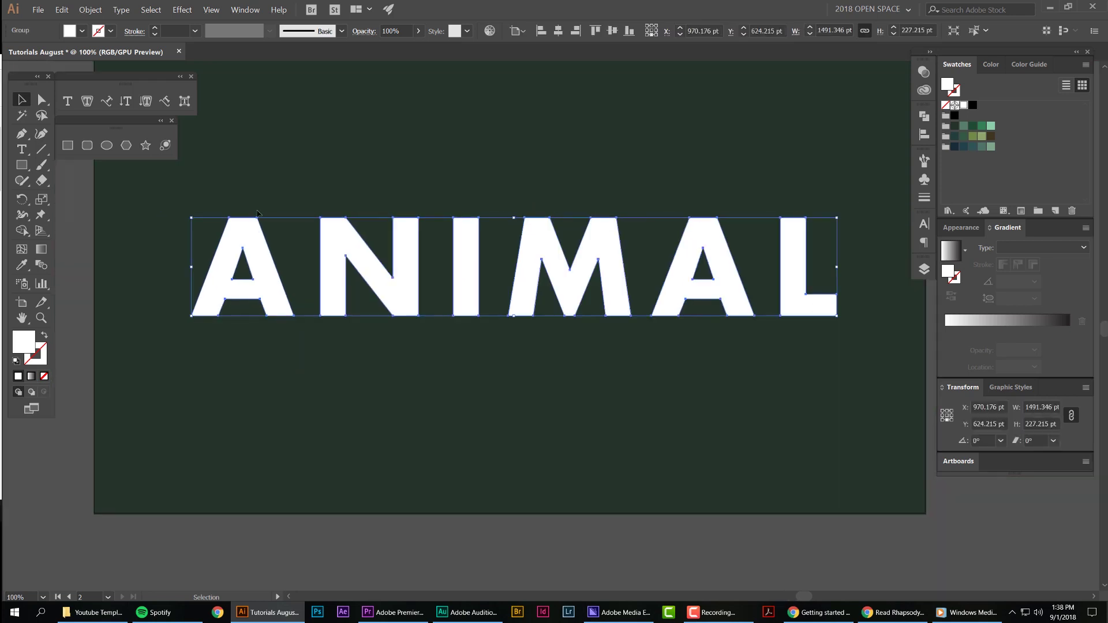
scroll(234, 237, up, 2)
click(304, 199)
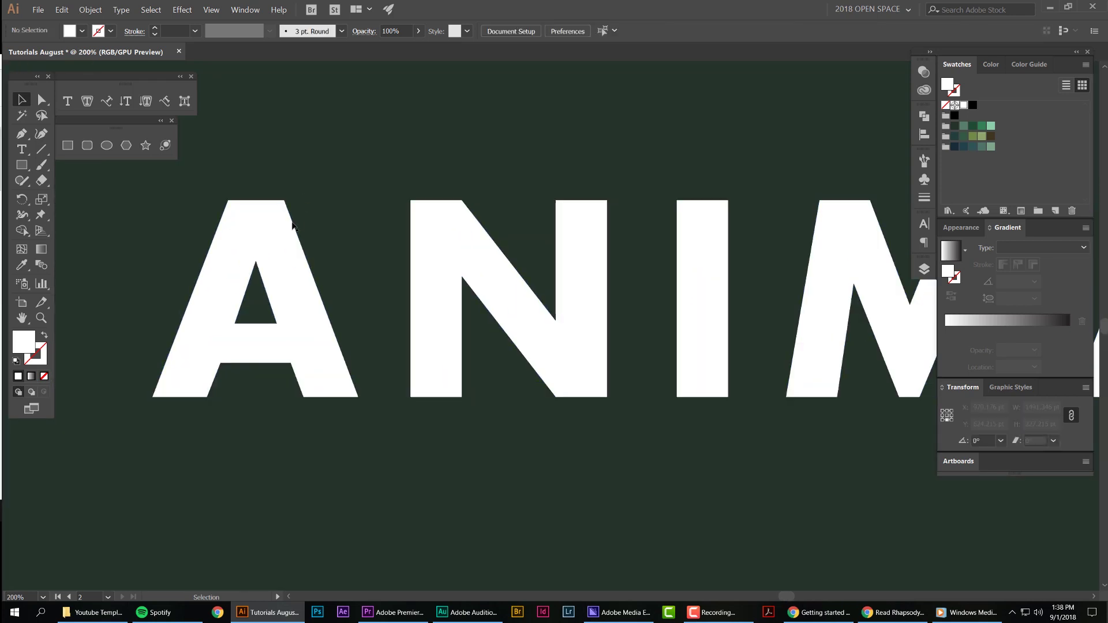
drag(252, 228, 286, 227)
click(306, 193)
click(275, 235)
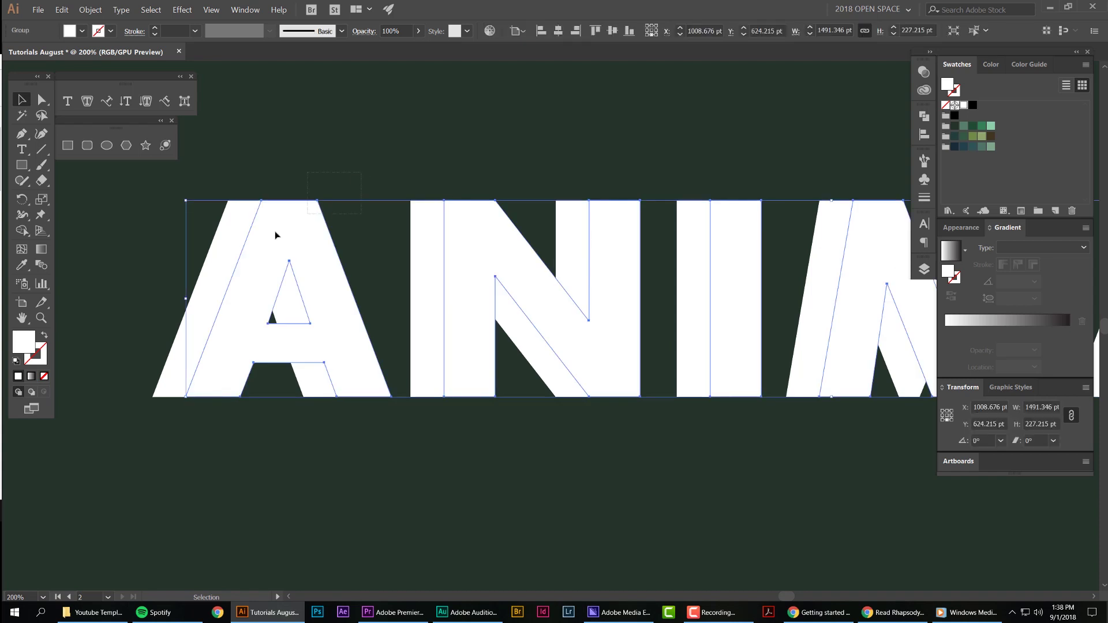
Fill the shifted copy of ANIMAL with the medium green swatch and deselect it.
key(ctrl+a)
click(334, 174)
click(311, 205)
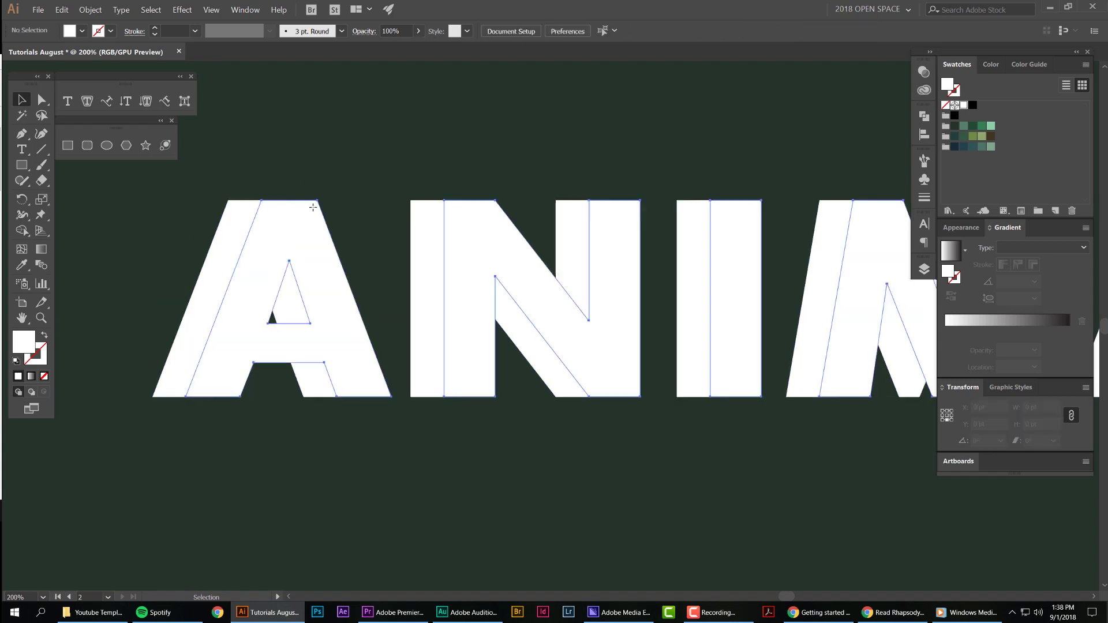
click(973, 126)
click(982, 126)
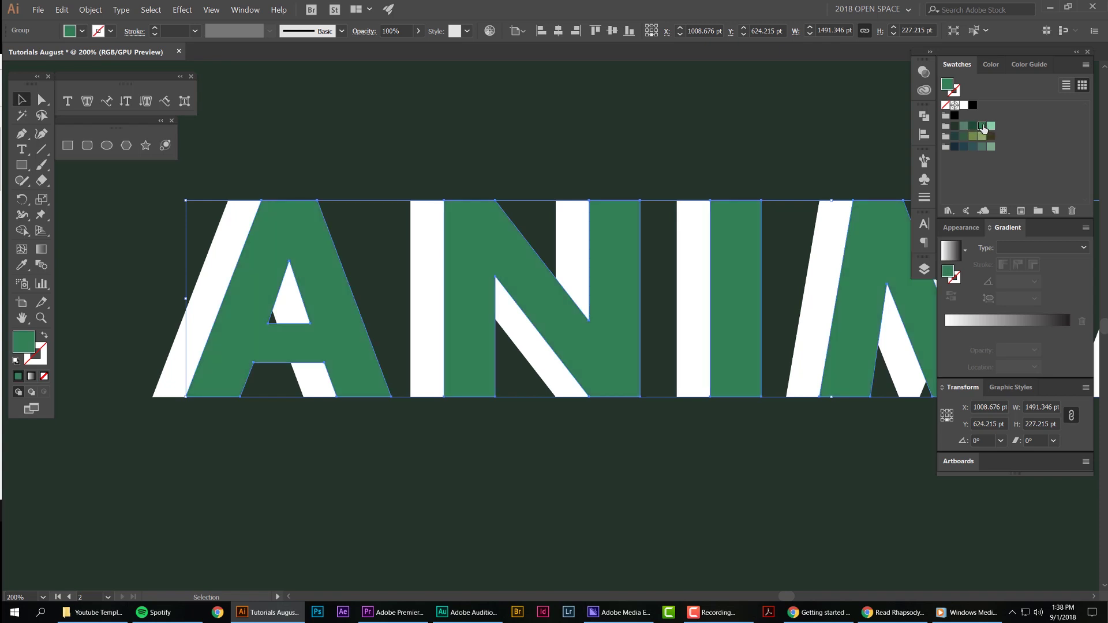
click(474, 182)
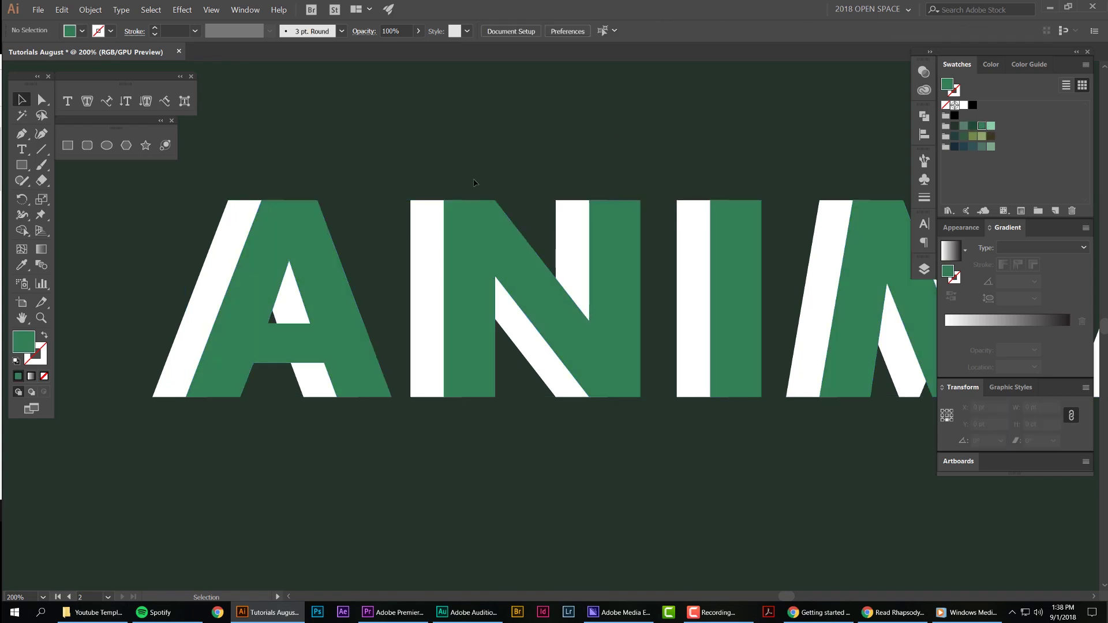
Bring the white original ANIMAL group in front of the green copy.
click(436, 211)
click(558, 165)
click(436, 223)
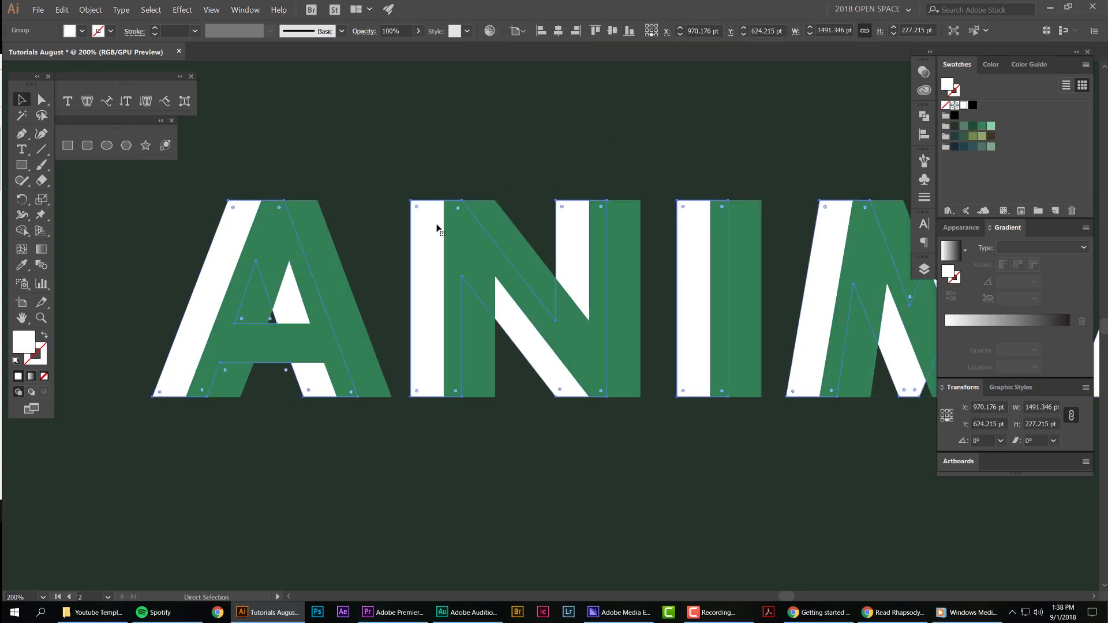
key(ctrl+shift+bracketright)
key(ctrl+shift+a)
scroll(436, 227, up, 1)
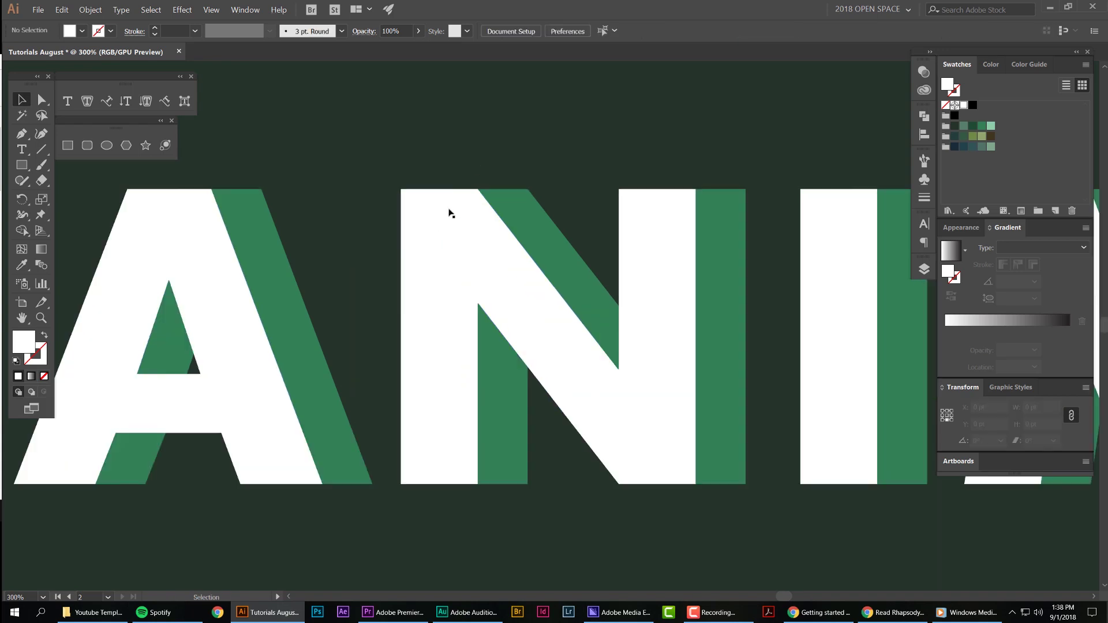
Fill the front ANIMAL group with the dark green swatch, darker than the copy behind it.
click(451, 213)
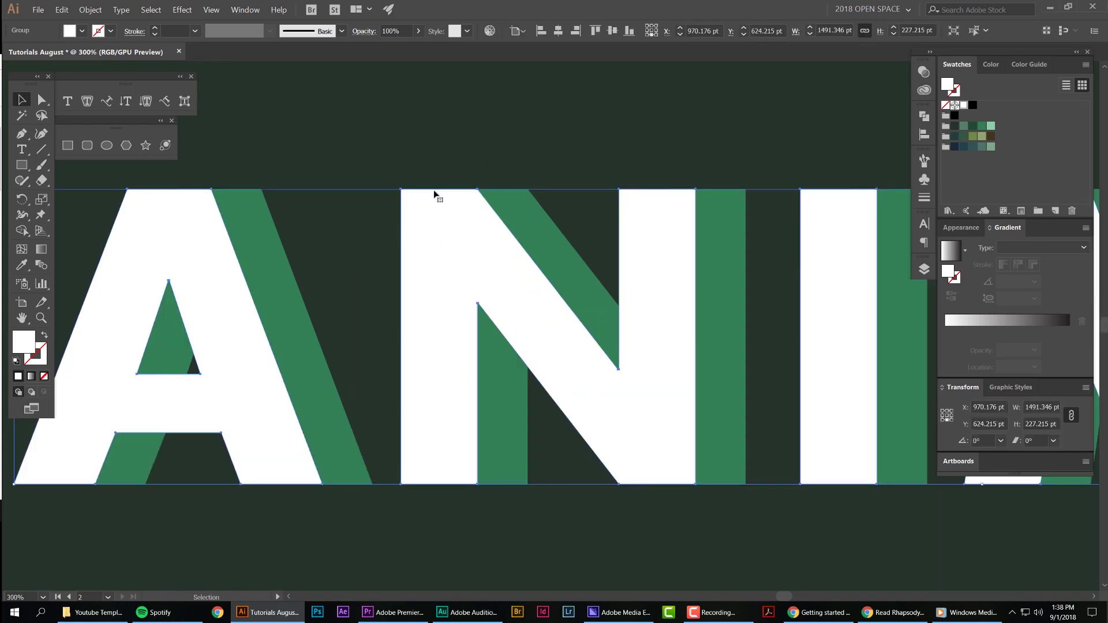
click(991, 126)
click(964, 127)
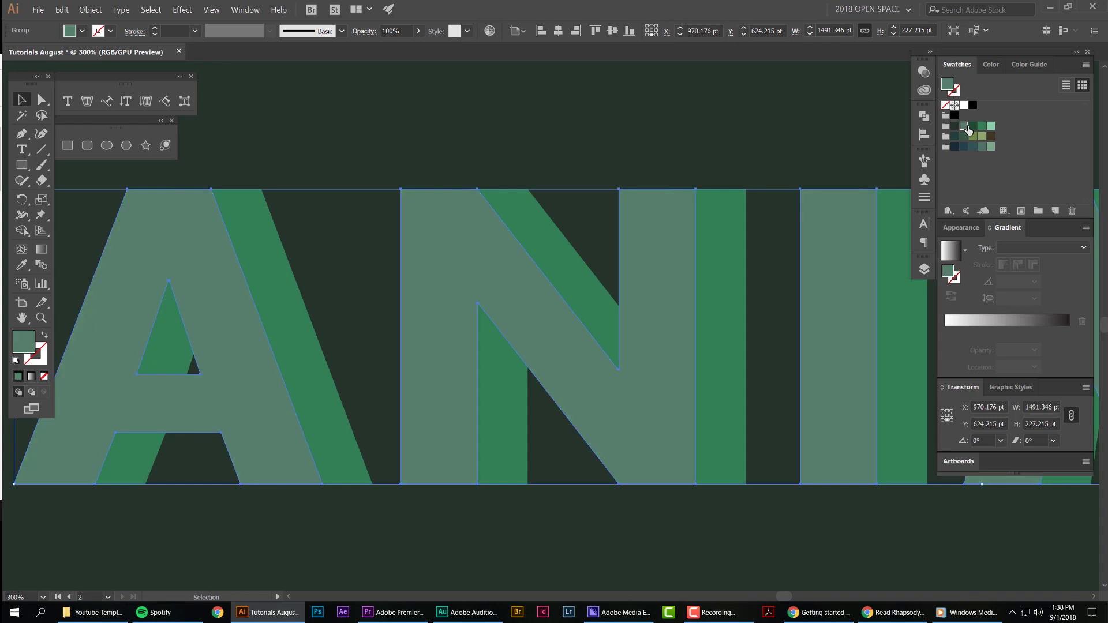
click(973, 126)
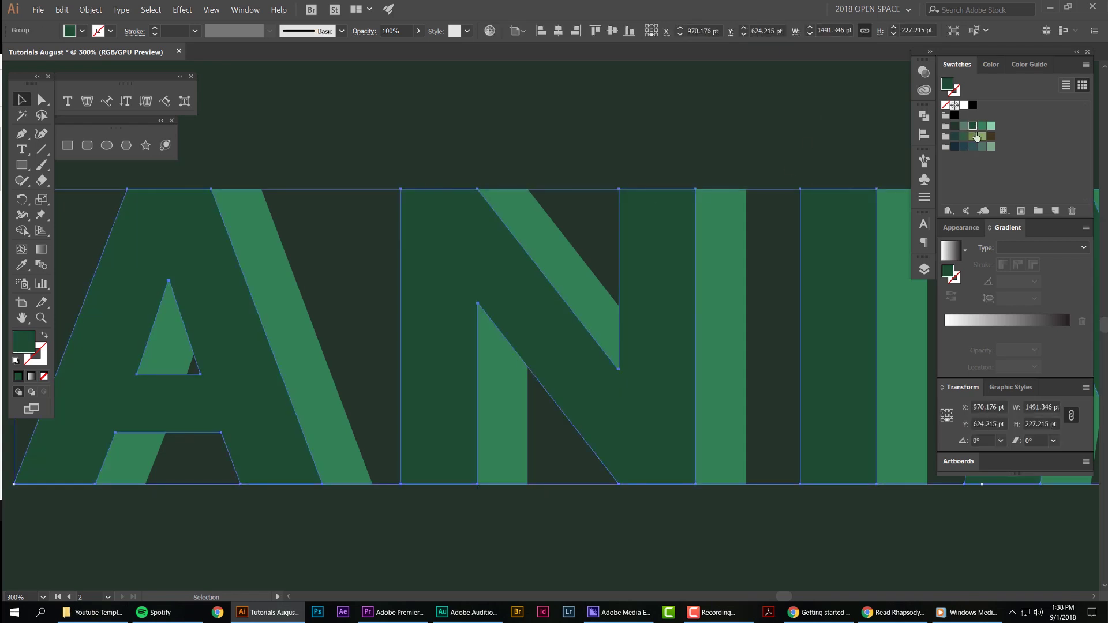
Fill the front ANIMAL group with the lightest mint green swatch and deselect it.
click(990, 126)
click(768, 137)
scroll(760, 136, down, 3)
Try moving the light front ANIMAL group and the darker copy apart, undoing each move.
drag(774, 127, 453, 174)
scroll(369, 192, up, 2)
drag(427, 234, 340, 353)
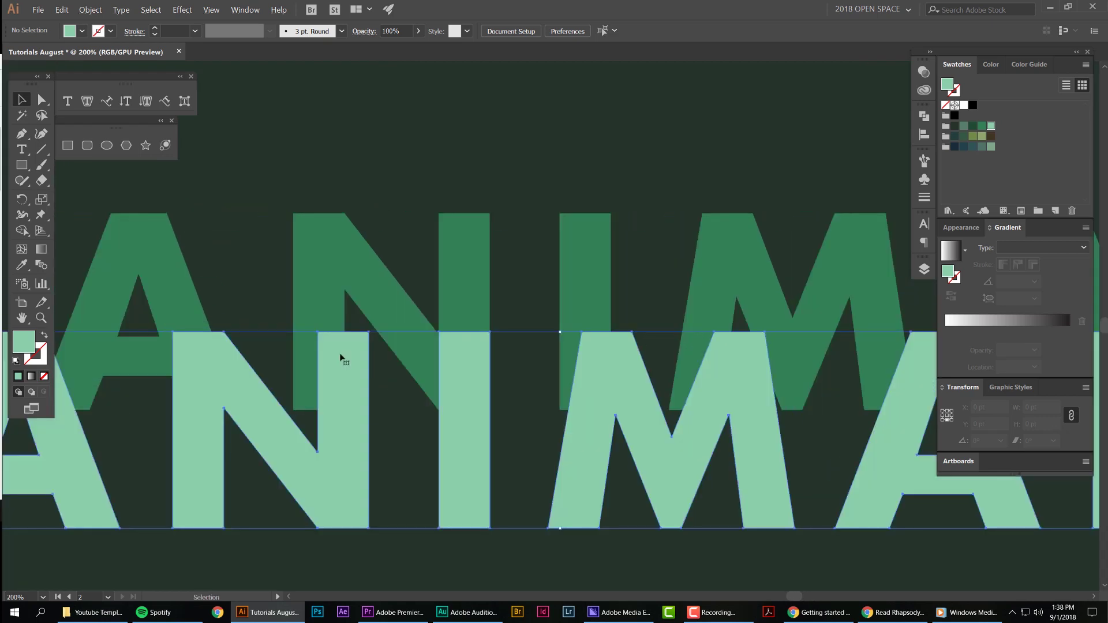
scroll(438, 291, down, 3)
key(ctrl+z)
click(491, 248)
drag(492, 284, 525, 239)
key(ctrl+z)
click(455, 218)
scroll(318, 282, up, 3)
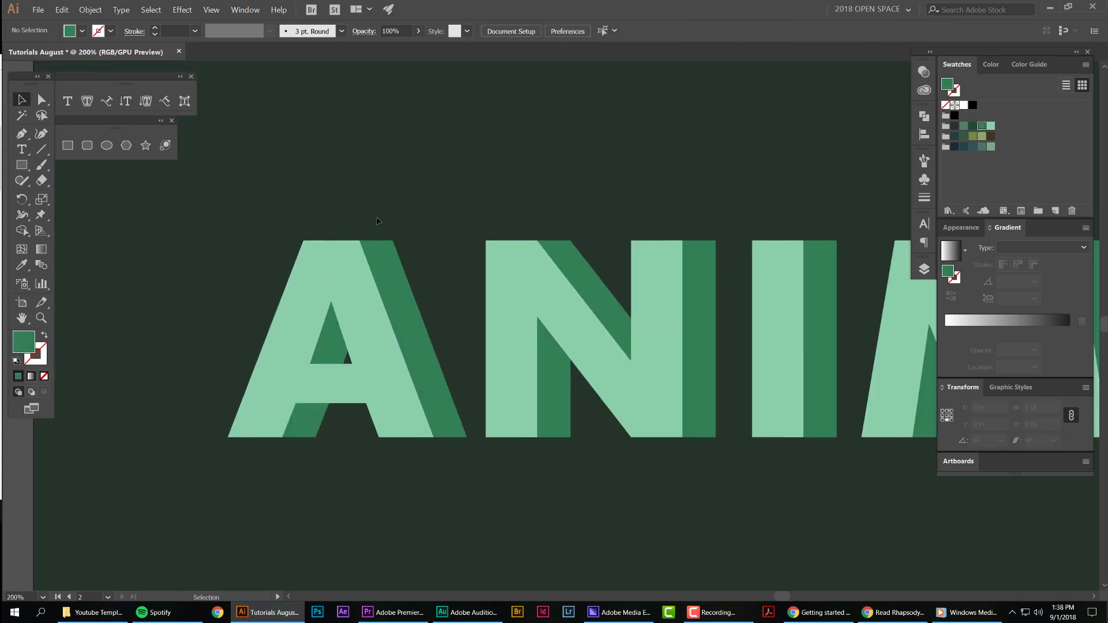
Select the light front ANIMAL group together with the darker green copy and make a blend between them.
scroll(357, 243, up, 2)
click(302, 260)
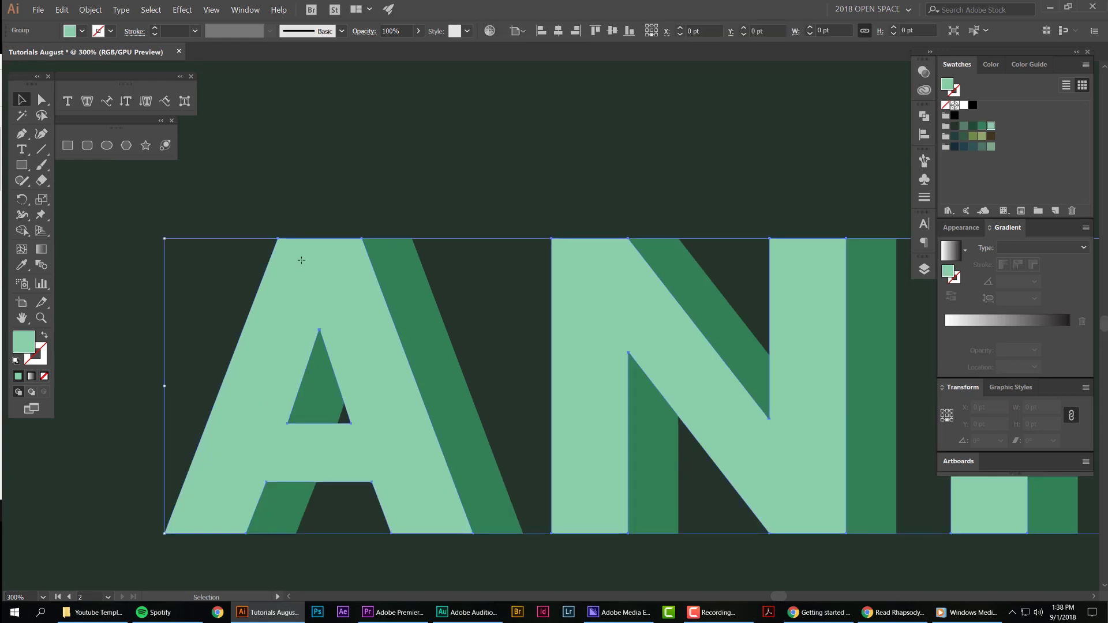
shift+click(402, 273)
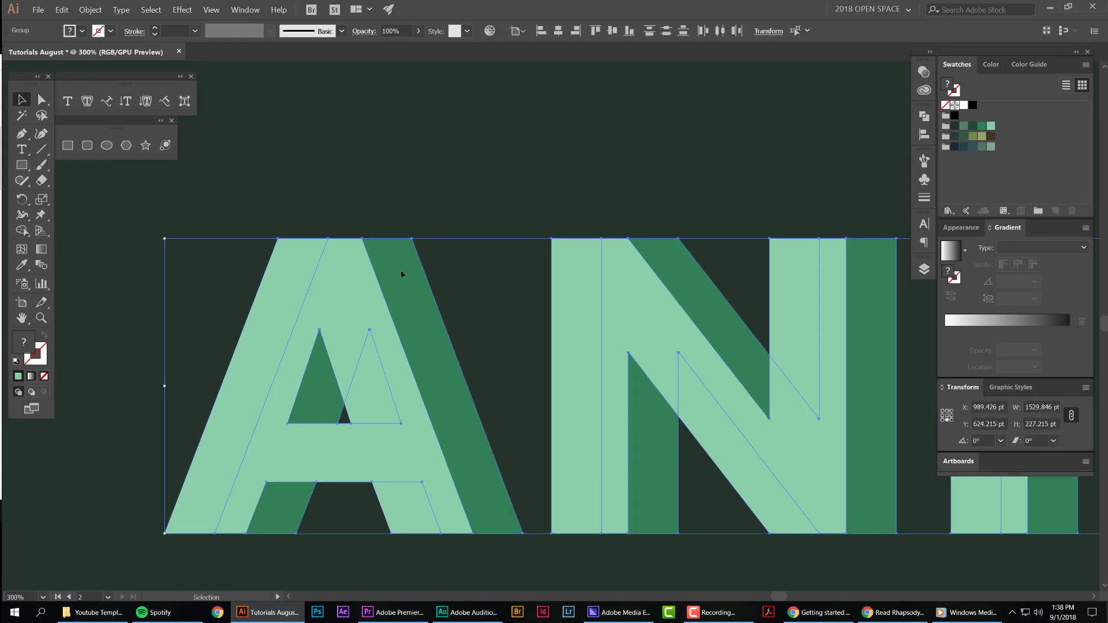
click(91, 10)
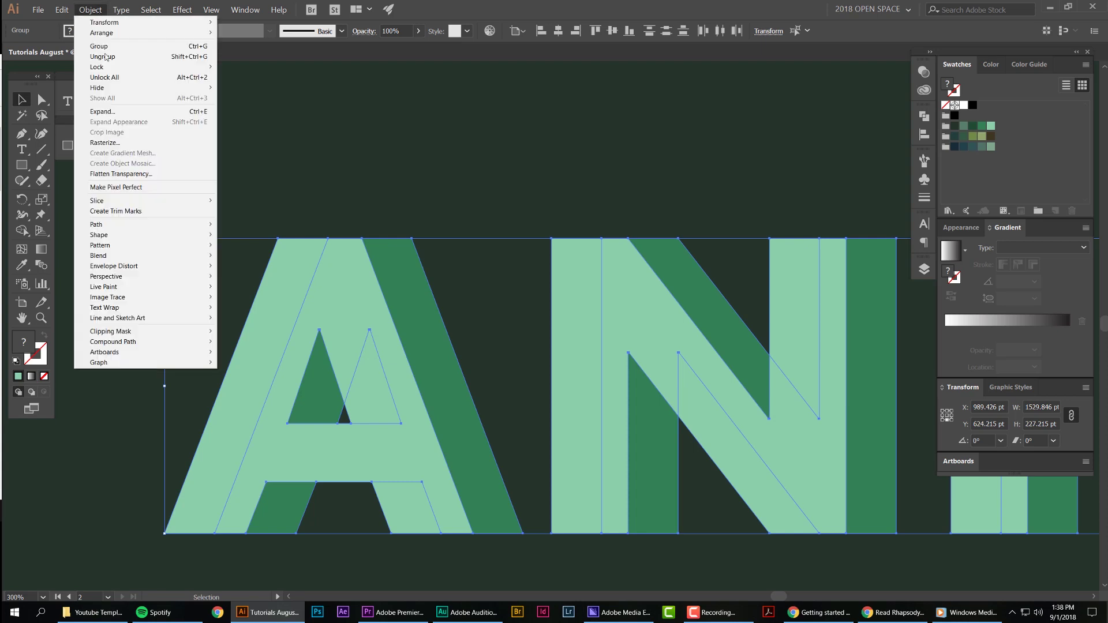
mouse_move(119, 258)
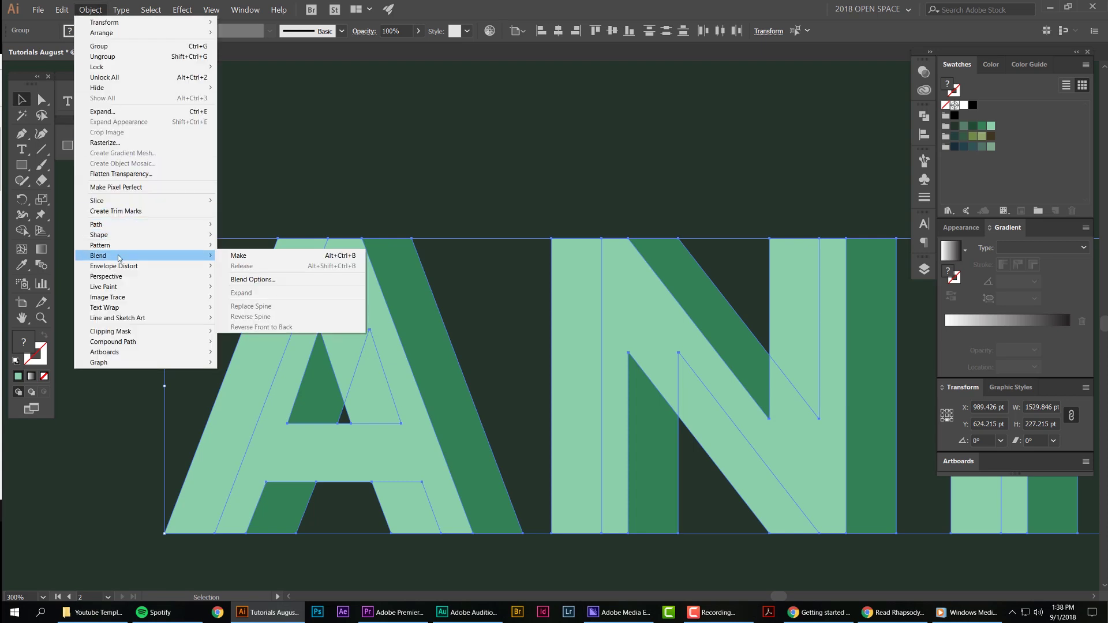
click(272, 256)
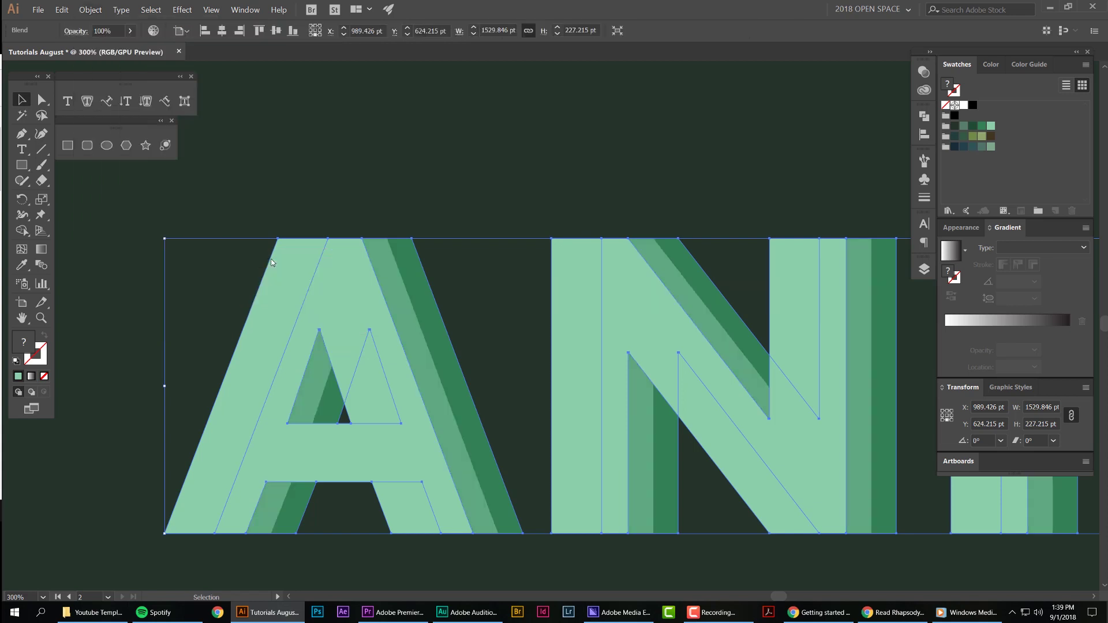
scroll(386, 249, up, 3)
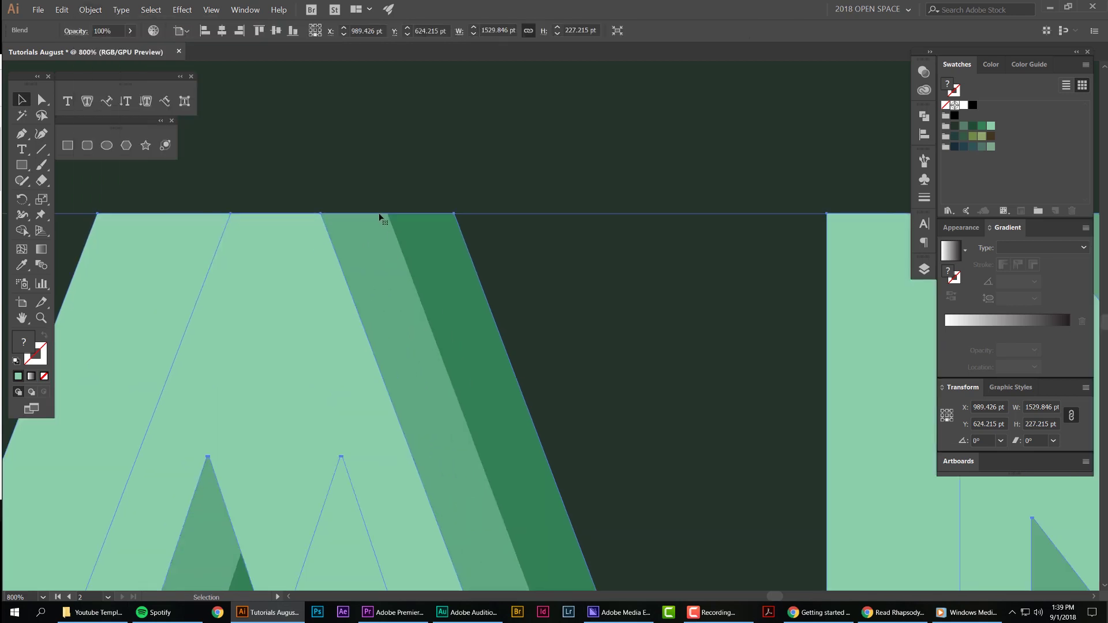
scroll(391, 235, down, 4)
scroll(411, 246, up, 1)
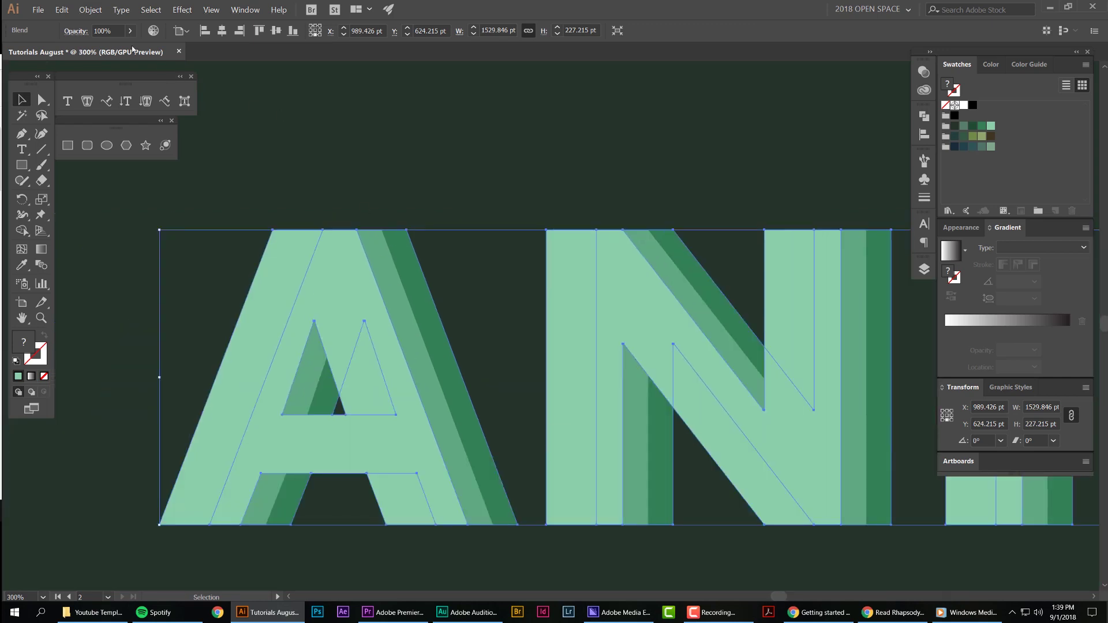
Set the ANIMAL blend's spacing to Specified Steps with 100 steps, previewing it and aligning the orientation to the page.
click(92, 12)
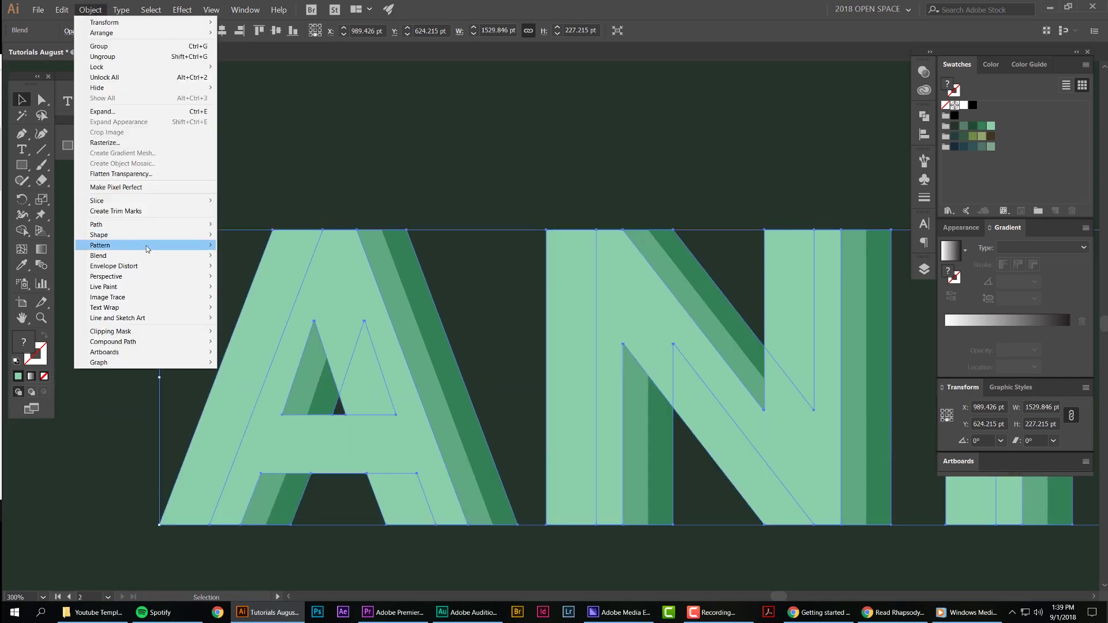
mouse_move(179, 254)
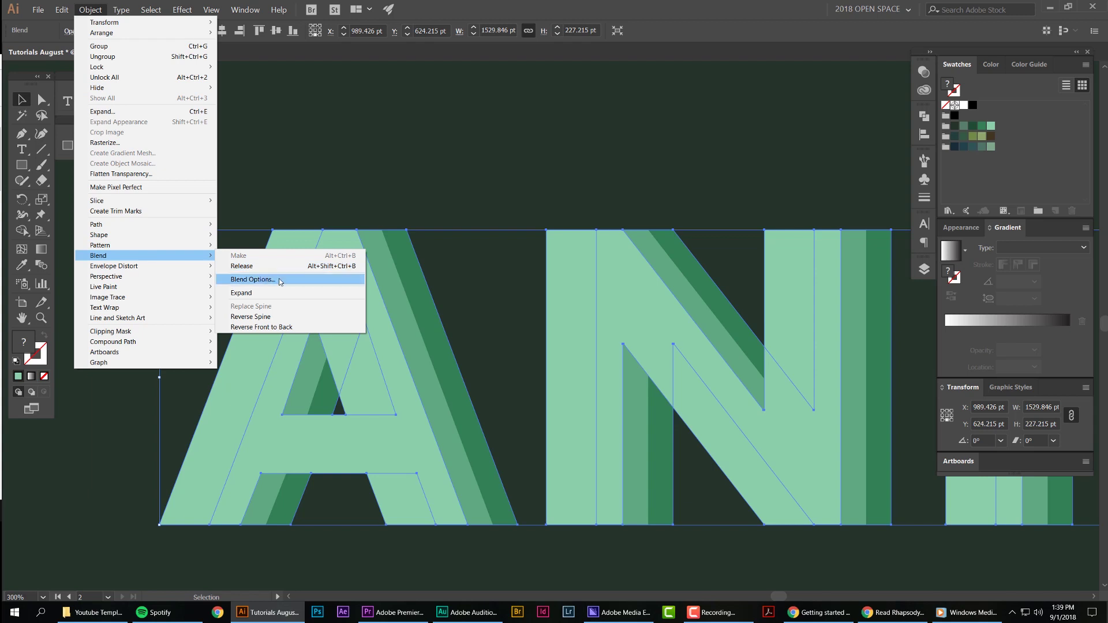
click(349, 285)
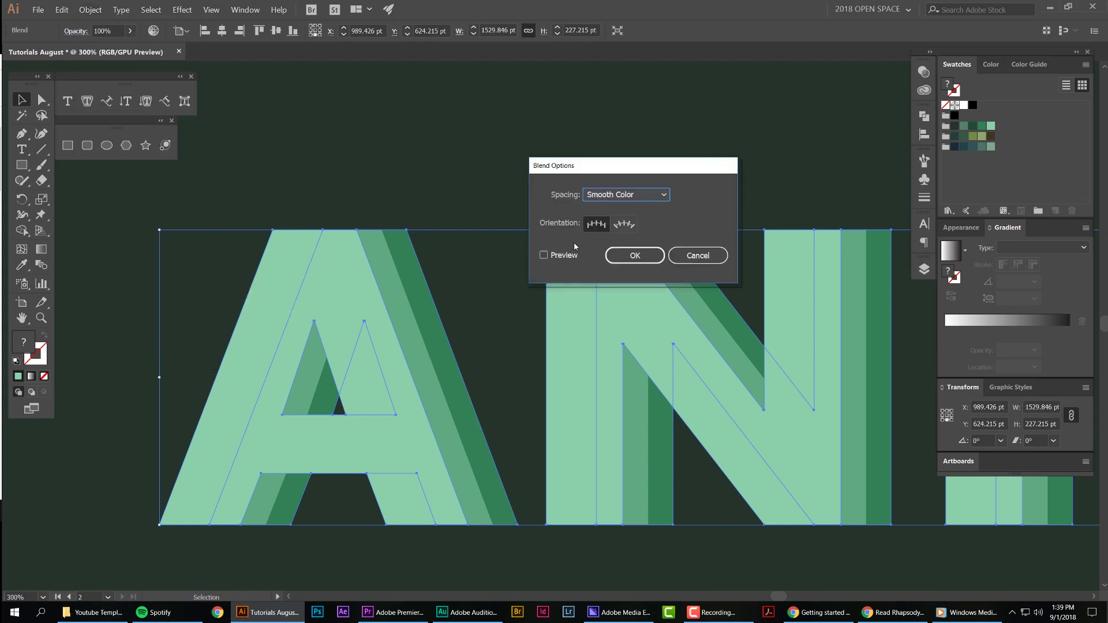
click(563, 257)
drag(638, 172, 676, 212)
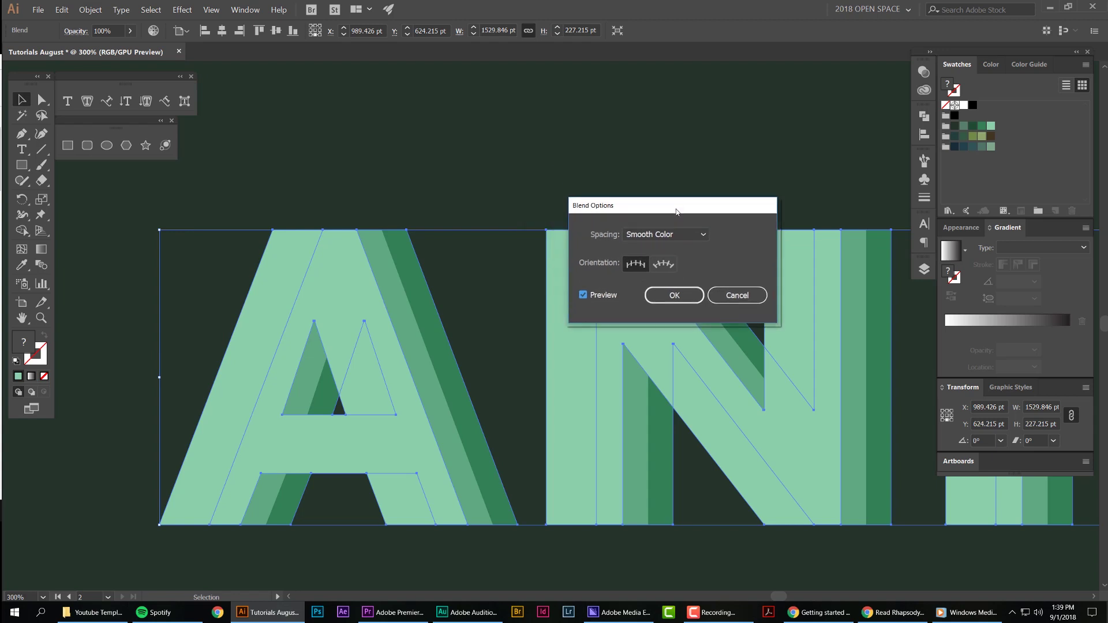
click(643, 233)
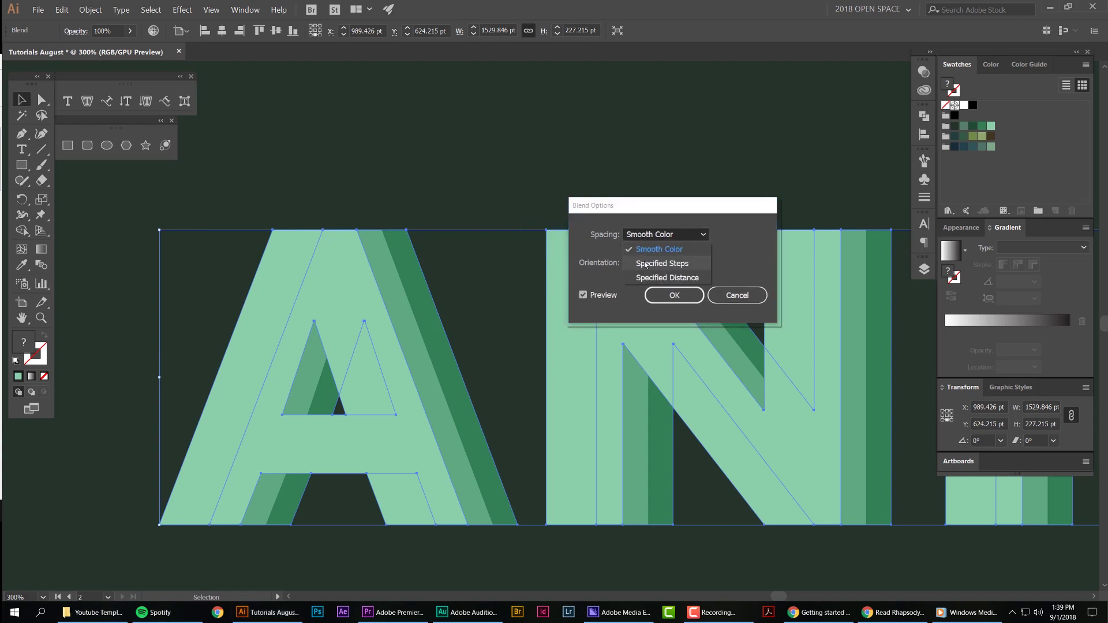
click(645, 265)
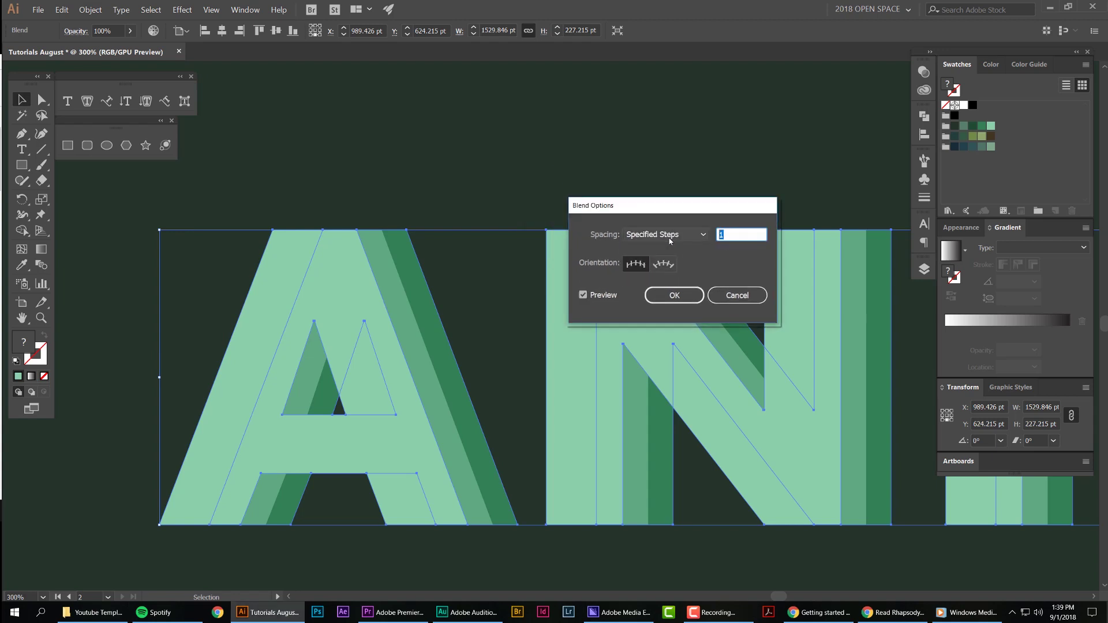
text(00)
click(664, 266)
click(635, 268)
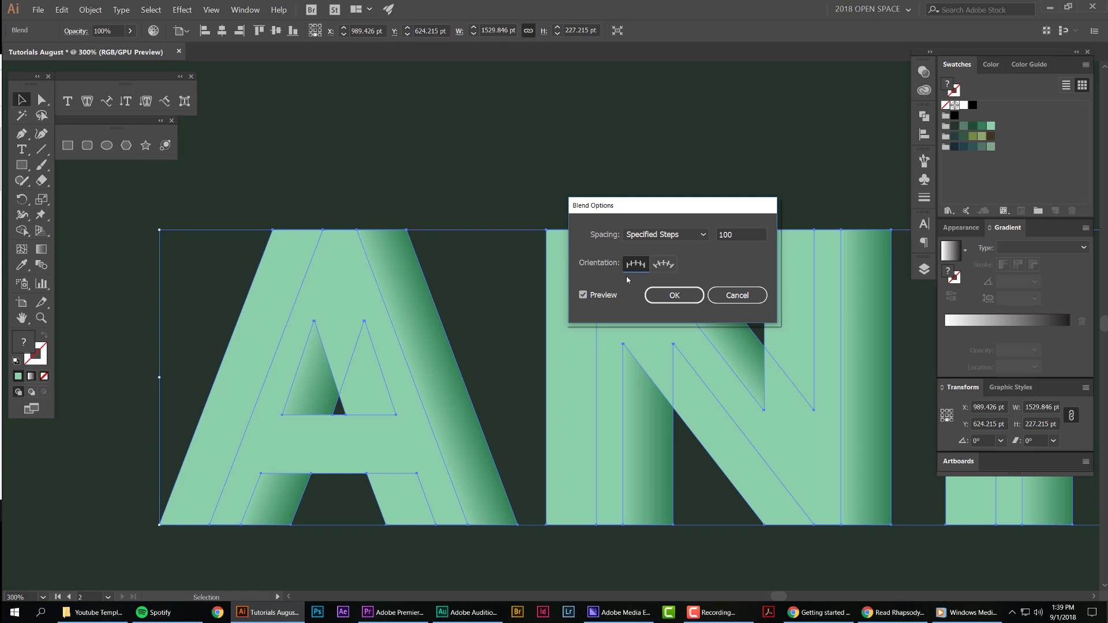
click(674, 295)
Try pulling the front path of the first letter A diagonally away from its back copy, and undo the move.
scroll(382, 230, up, 5)
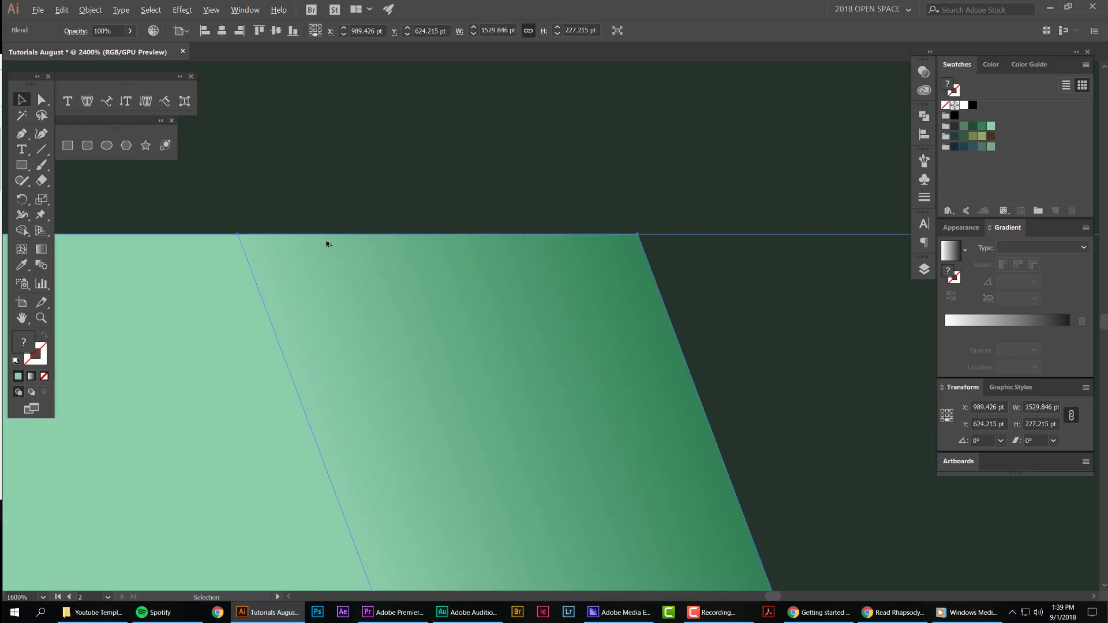
scroll(327, 244, up, 6)
drag(417, 147, 462, 312)
click(490, 195)
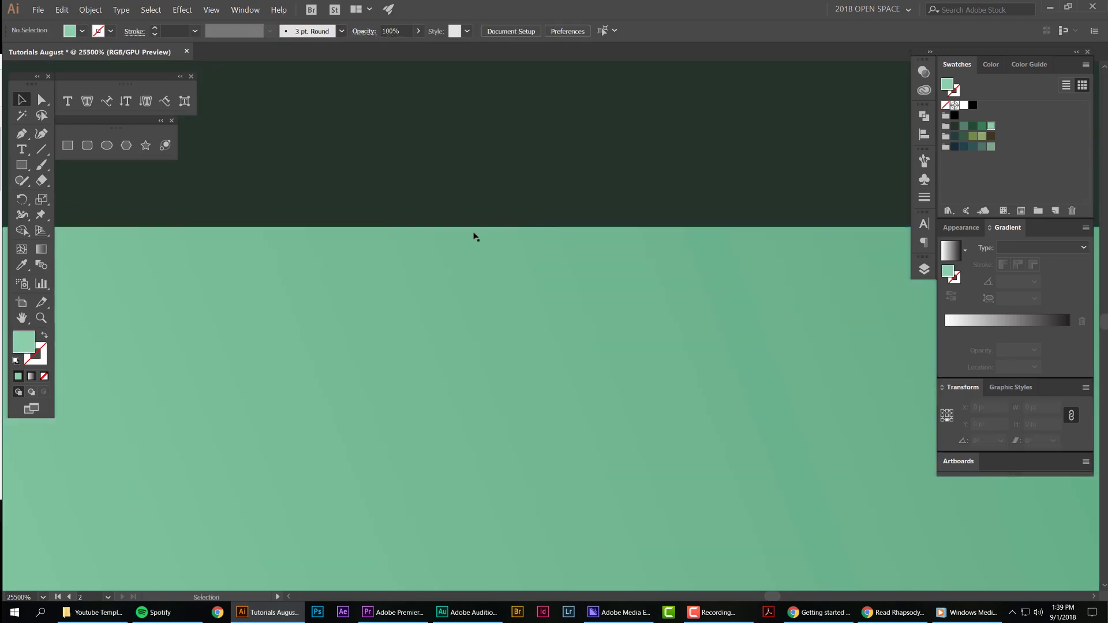
scroll(404, 247, down, 15)
key(a)
click(329, 291)
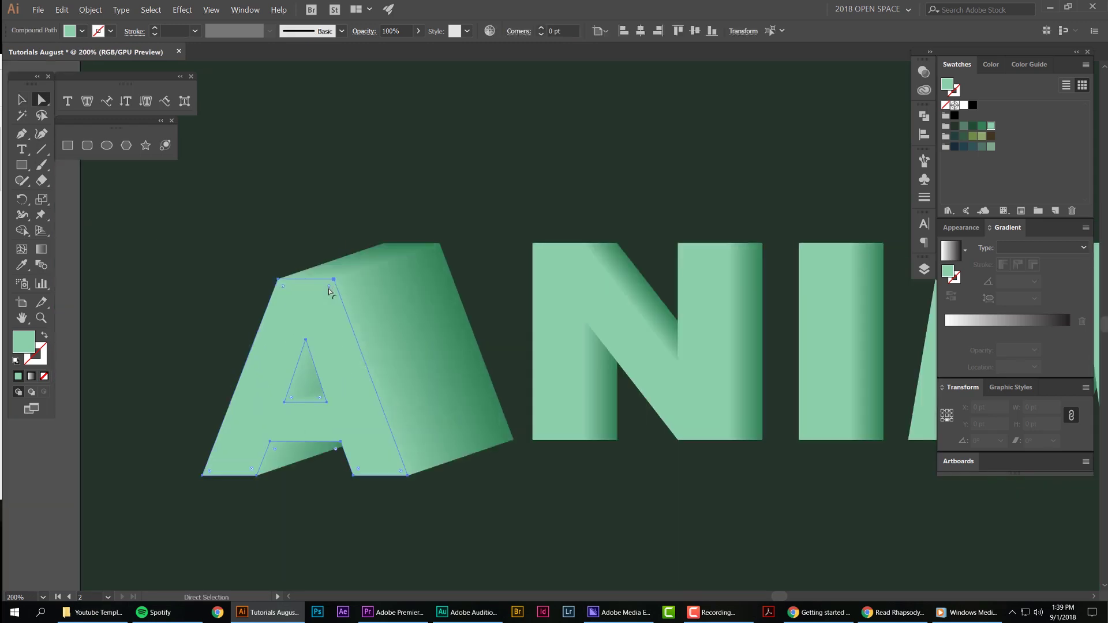
scroll(329, 292, up, 10)
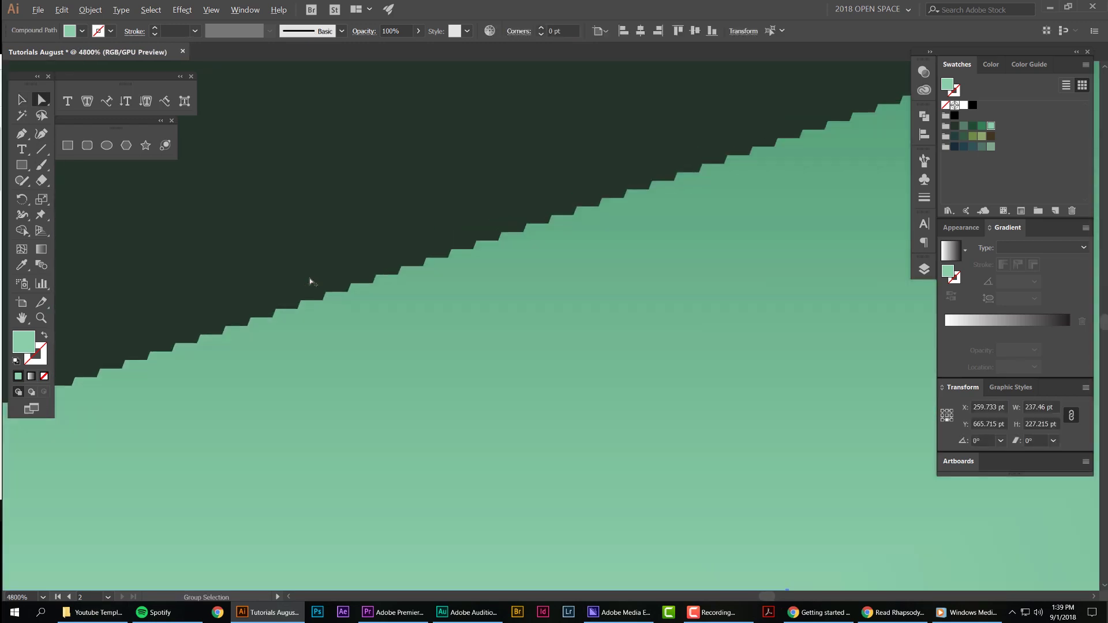
scroll(311, 281, down, 12)
click(383, 218)
key(ctrl+z)
scroll(450, 302, up, 2)
Try moving the whole blended ANIMAL word on the artboard, and return it to its original position.
key(v)
click(374, 275)
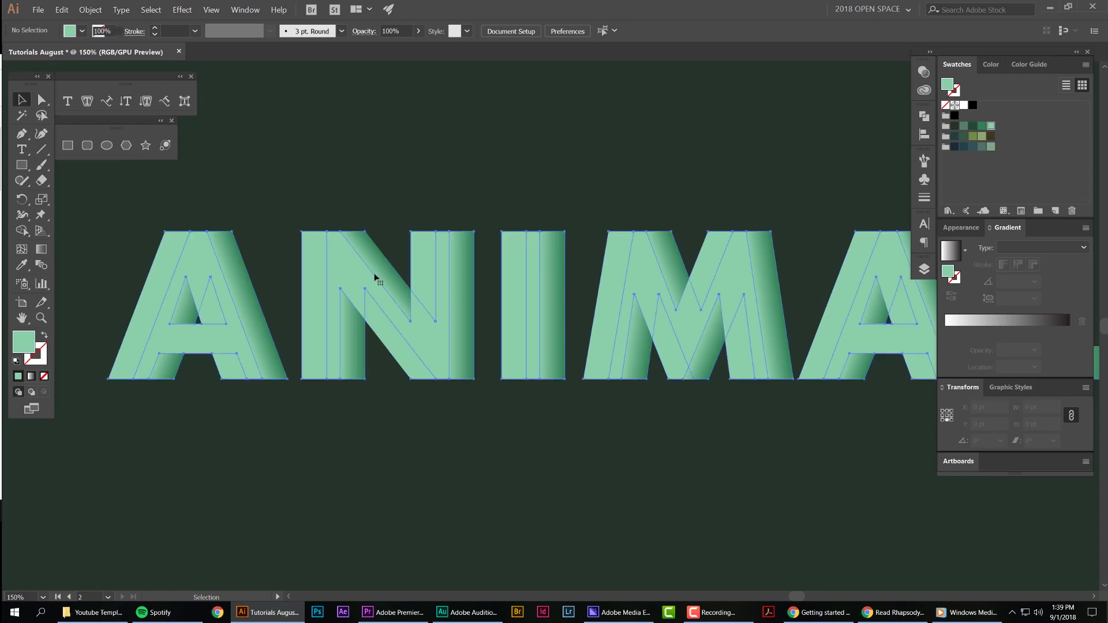
click(360, 191)
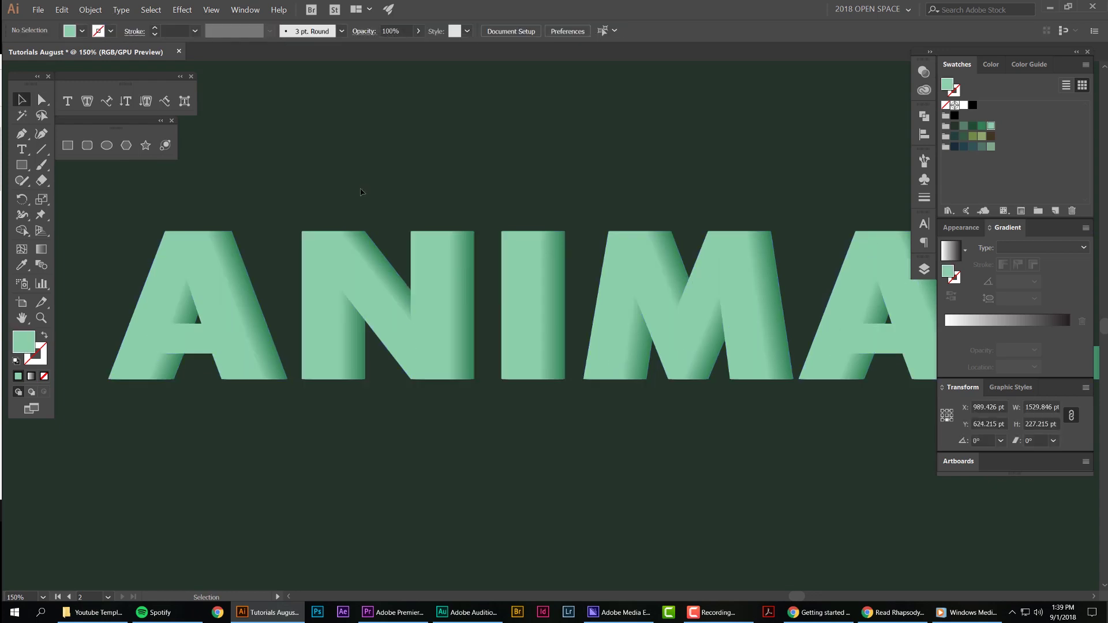
click(354, 249)
scroll(573, 253, down, 4)
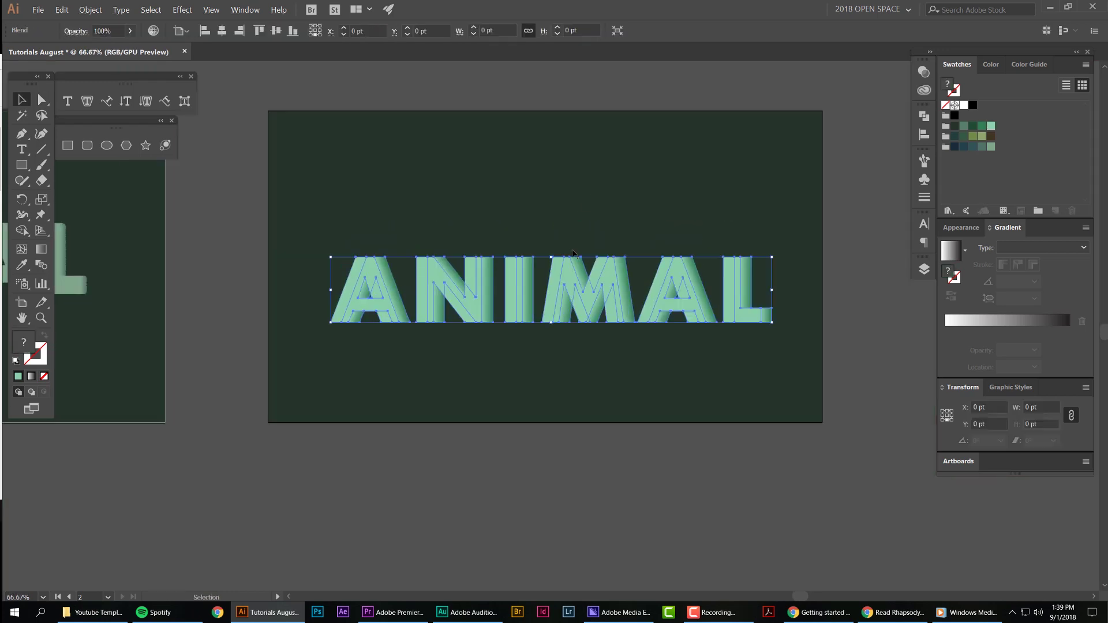
drag(756, 303, 758, 271)
click(535, 186)
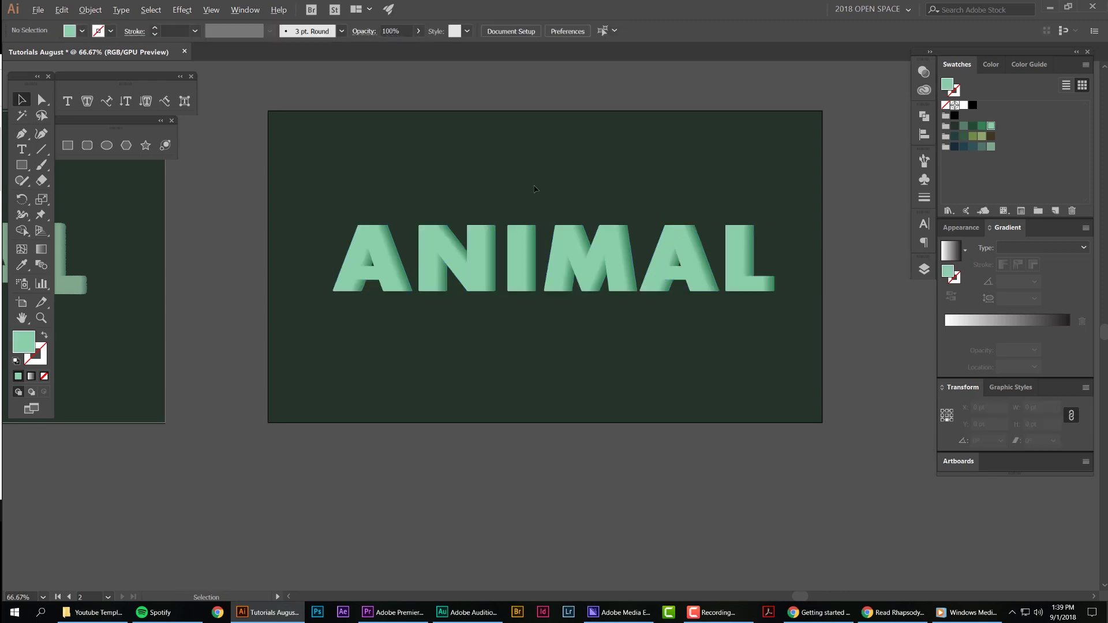
Apply a Roughen effect to the ANIMAL blend with relative size 5%, detail 65/in and corner points, using the preview.
scroll(534, 189, up, 1)
key(ctrl+a)
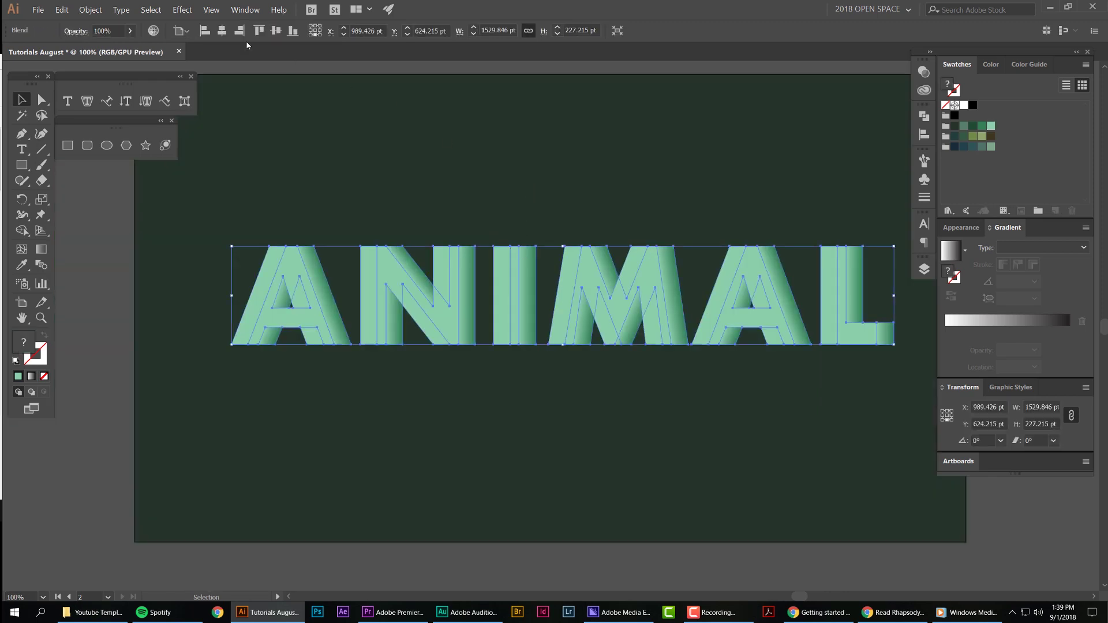
click(182, 11)
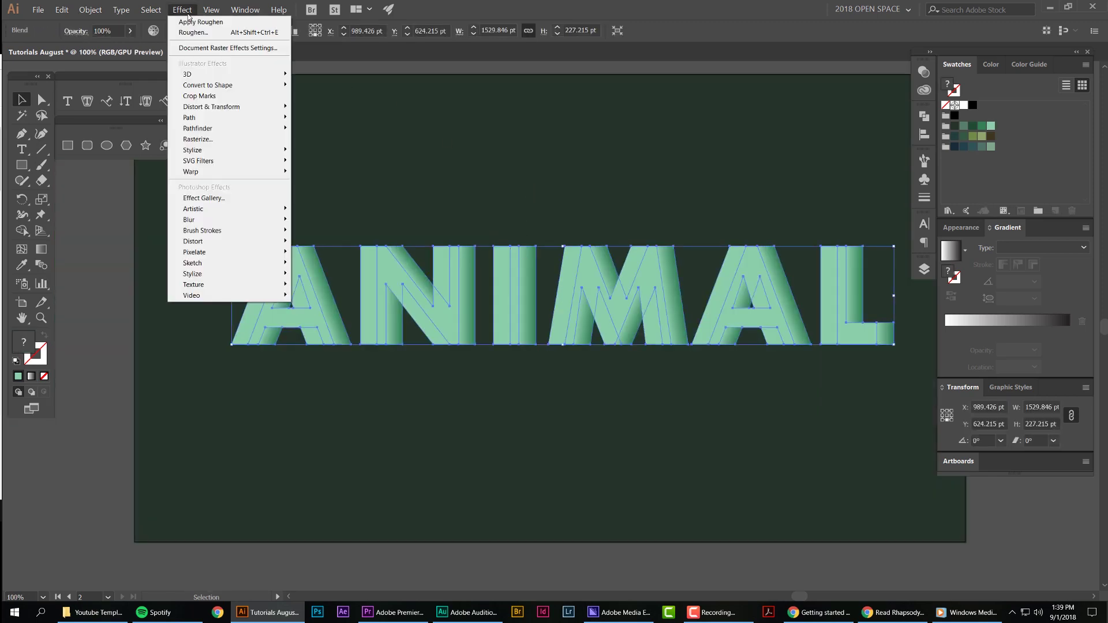
mouse_move(245, 108)
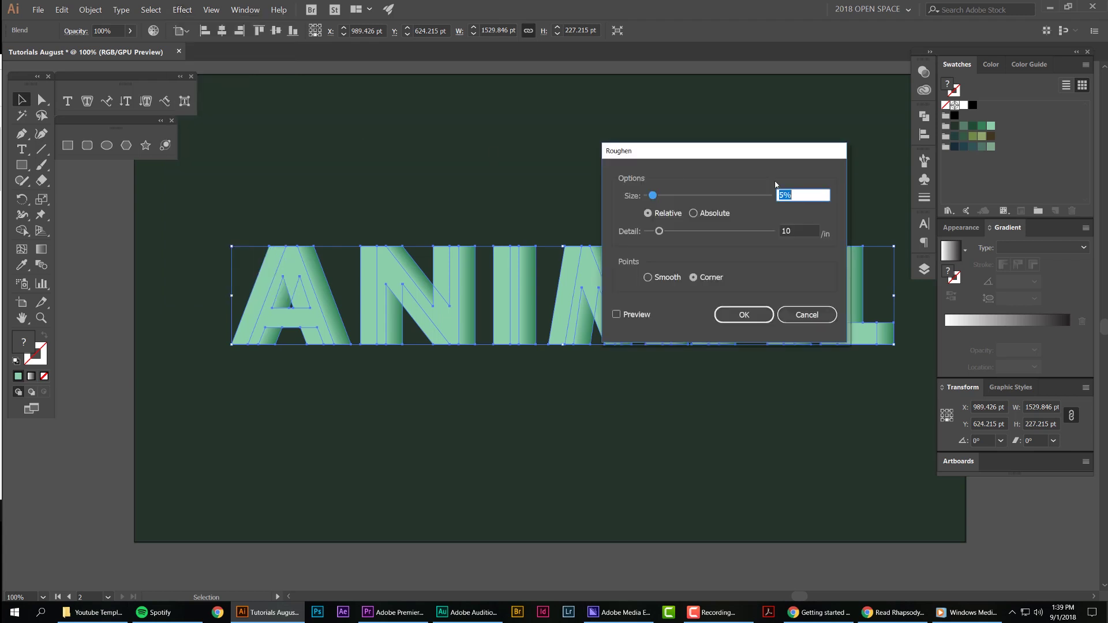
mouse_move(745, 156)
mouse_down()
mouse_move(810, 152)
mouse_move(760, 145)
mouse_move(752, 167)
mouse_up()
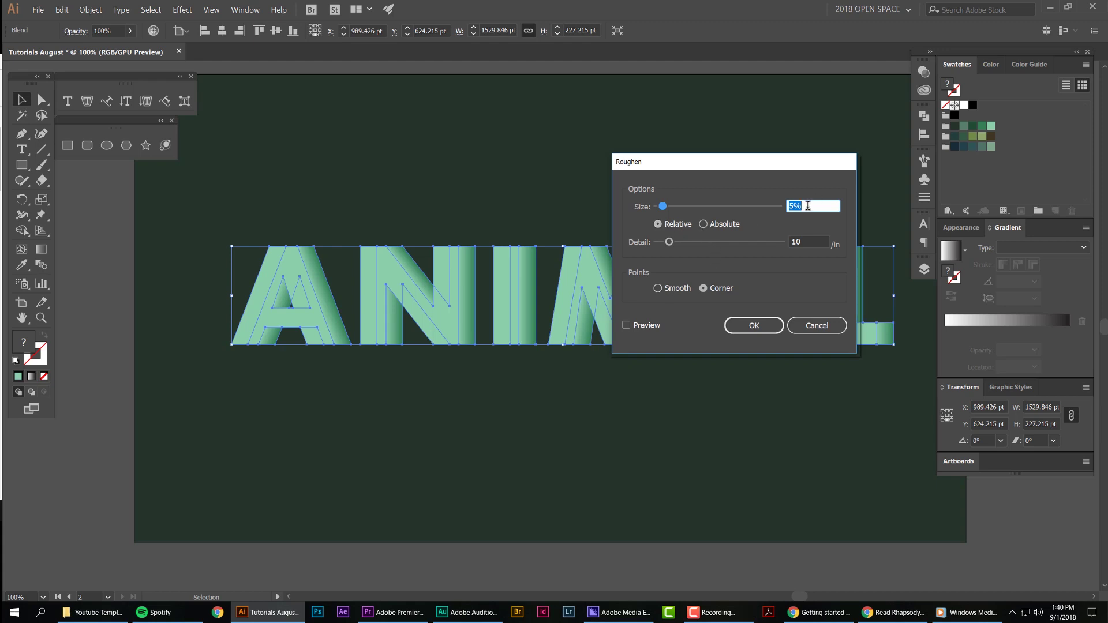
drag(823, 206, 784, 209)
click(820, 204)
drag(669, 243, 739, 235)
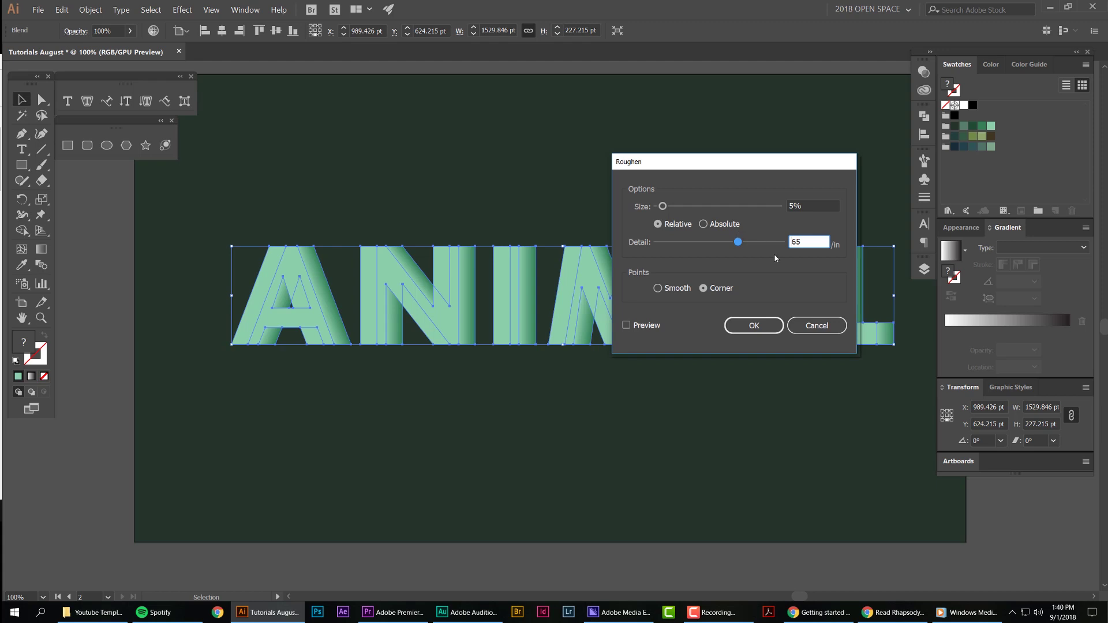
click(643, 327)
click(644, 326)
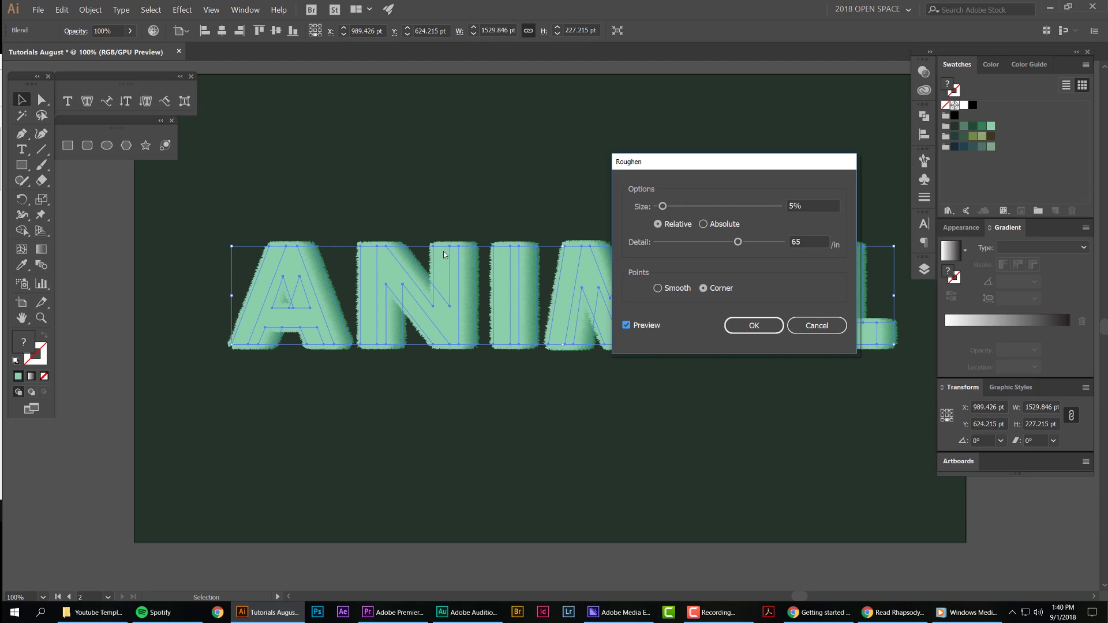
click(753, 327)
Deselect the word and examine the roughened fur texture along the letter edges, both at full artboard view and close up.
scroll(474, 240, up, 3)
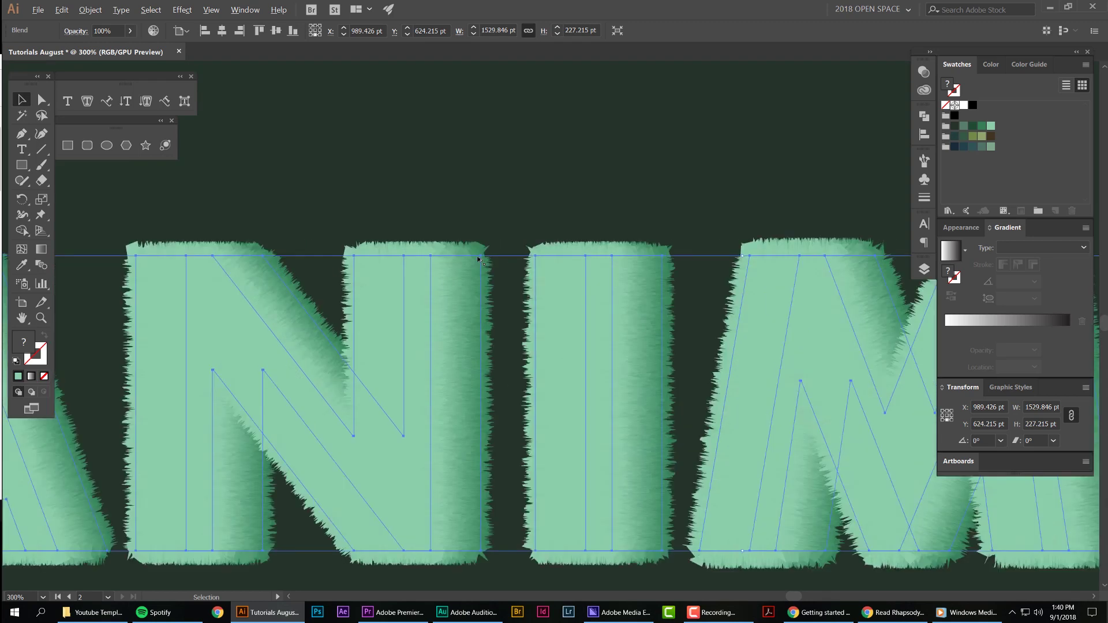
click(524, 217)
scroll(526, 217, down, 5)
scroll(582, 201, up, 2)
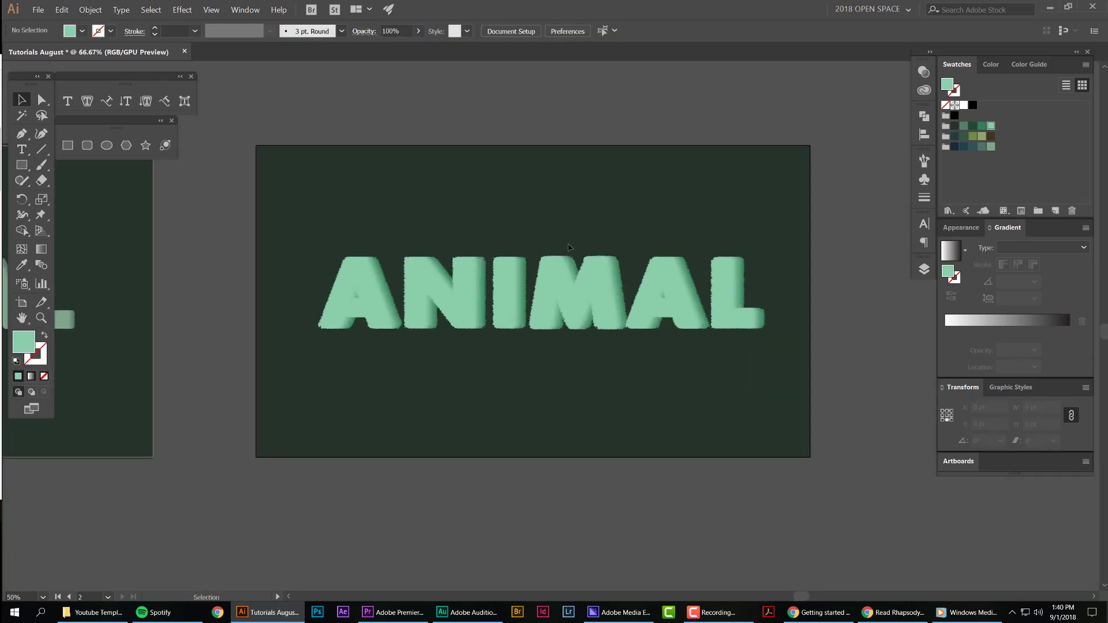
scroll(720, 252, down, 1)
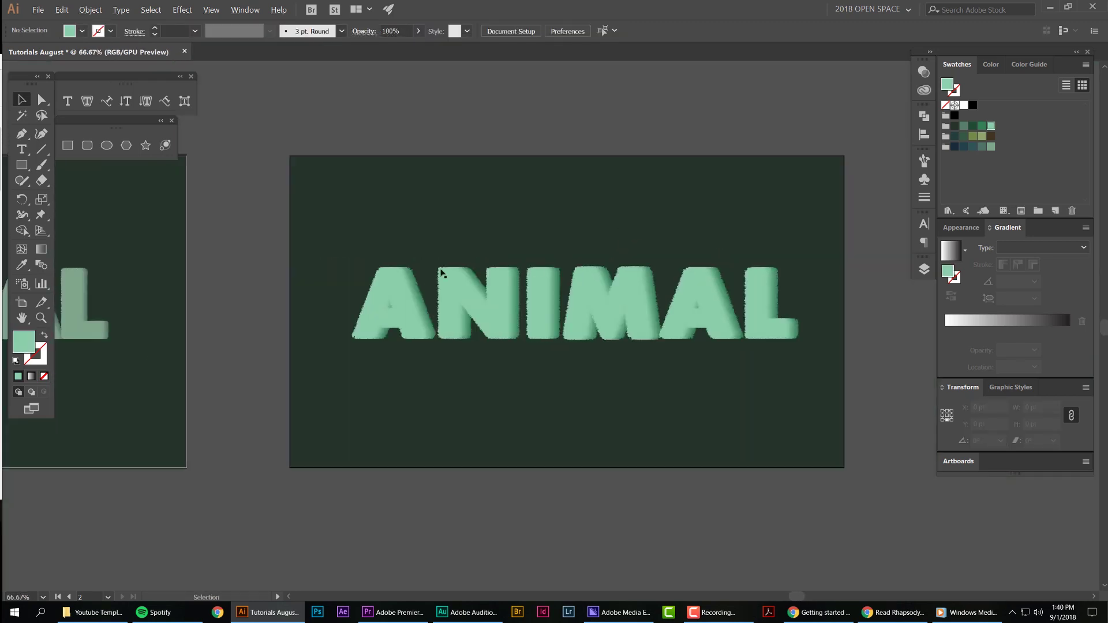
scroll(422, 285, up, 3)
scroll(422, 285, up, 1)
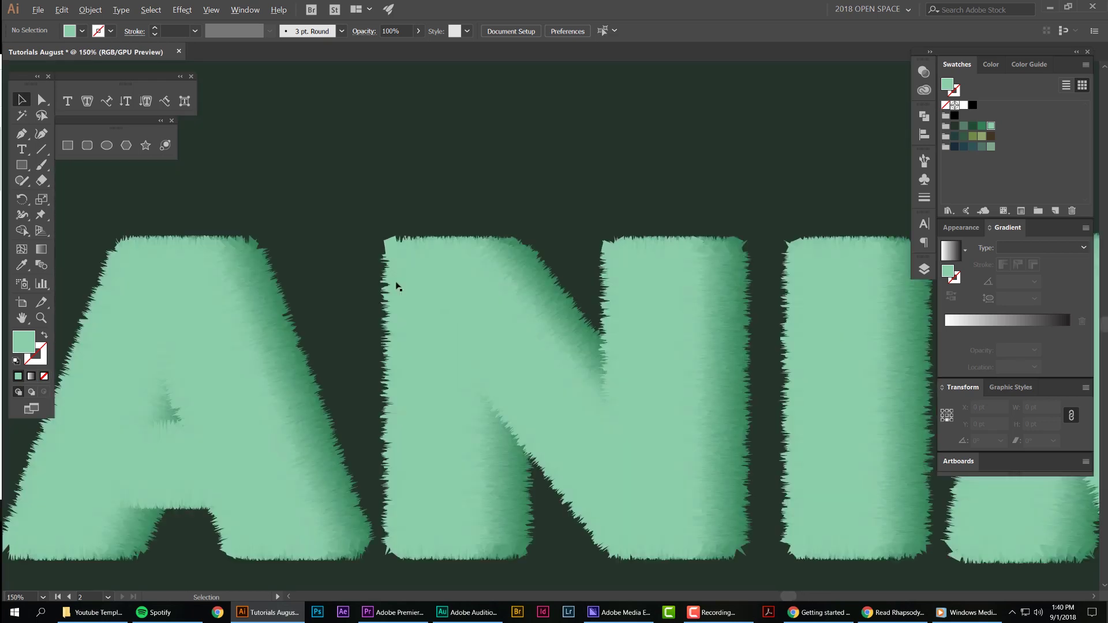
scroll(508, 320, up, 5)
scroll(506, 326, up, 1)
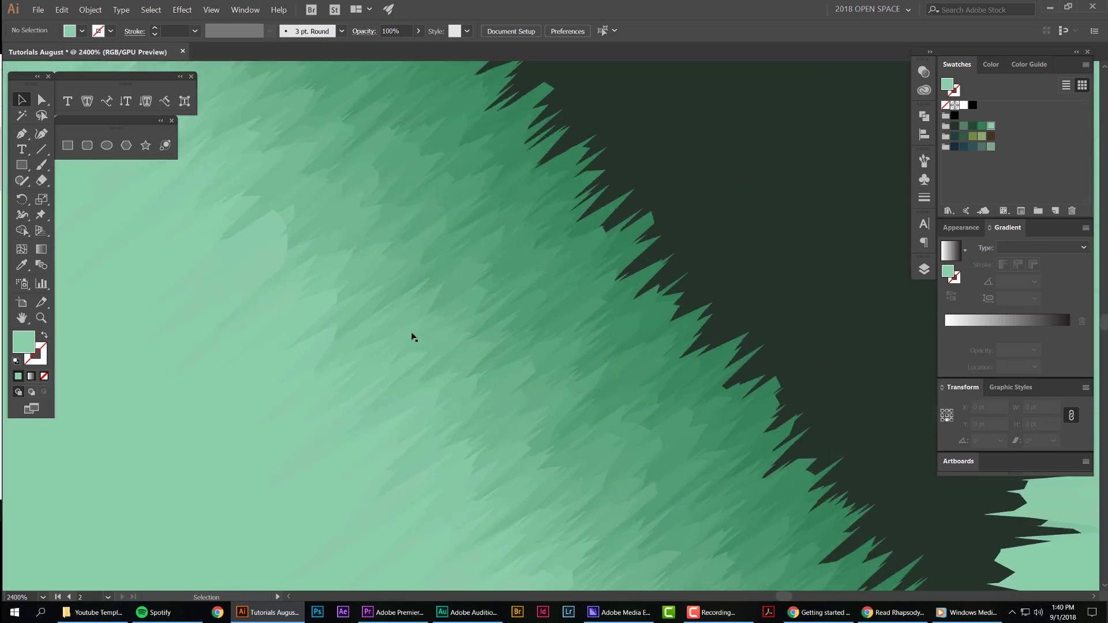
Examine the fur texture along the edges of the first A and the N close up, and check the whole word on its artboard.
drag(494, 243, 544, 322)
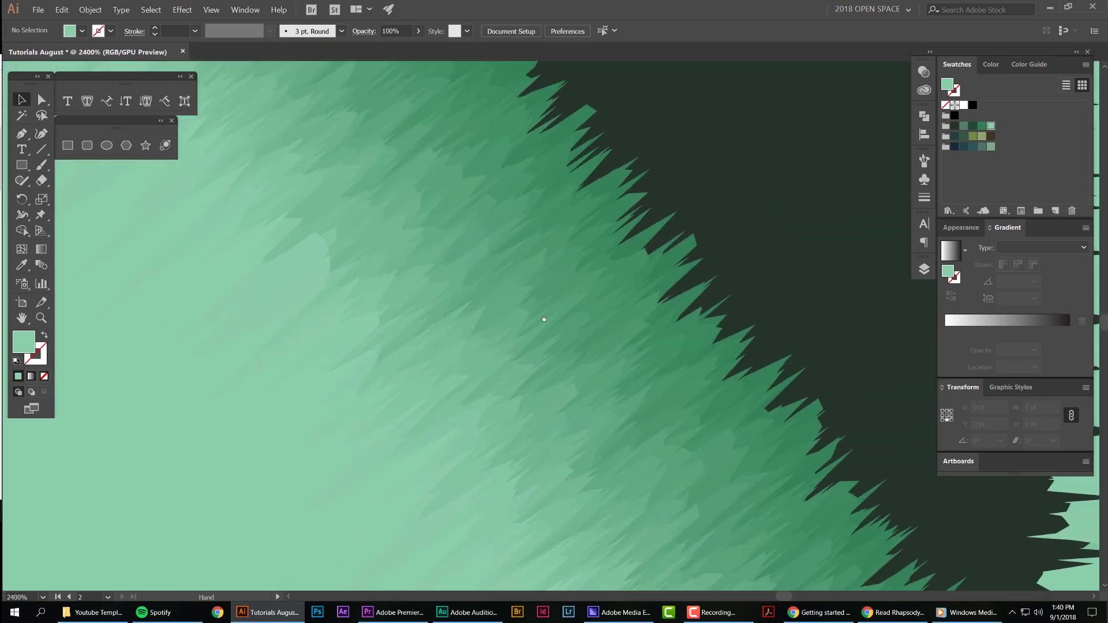
drag(611, 163, 608, 210)
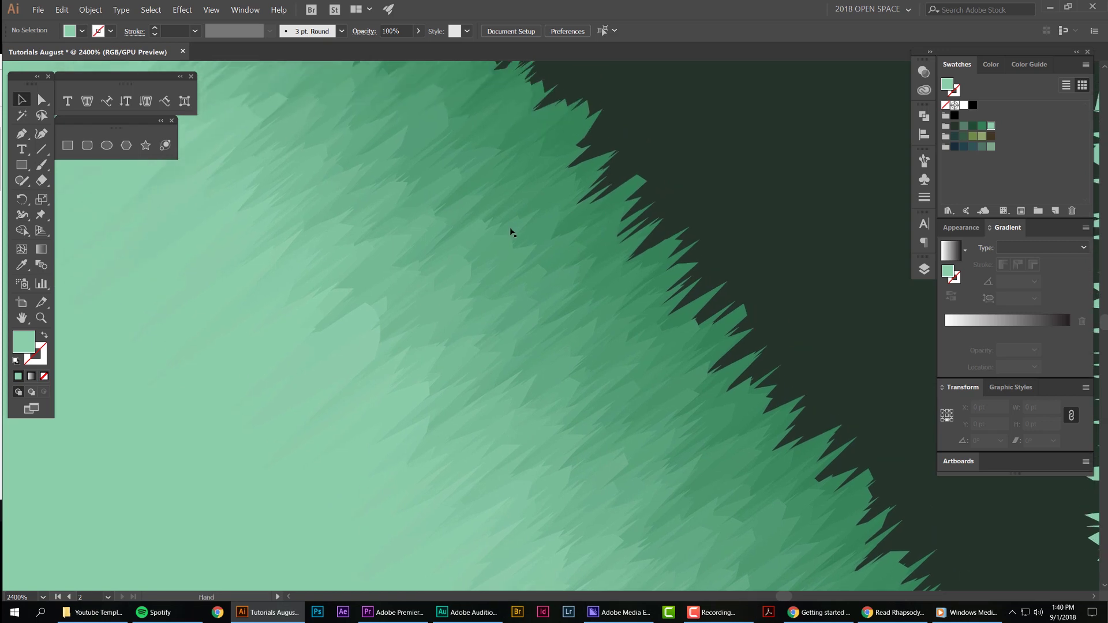
scroll(361, 241, up, 2)
scroll(361, 241, down, 5)
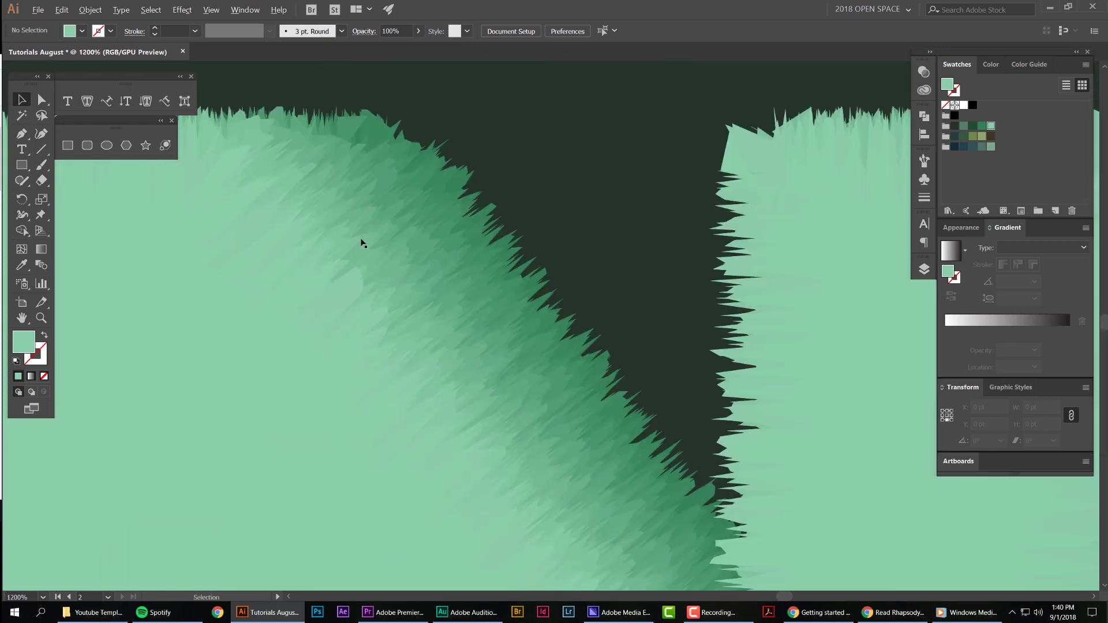
drag(361, 240, 693, 213)
scroll(422, 225, up, 4)
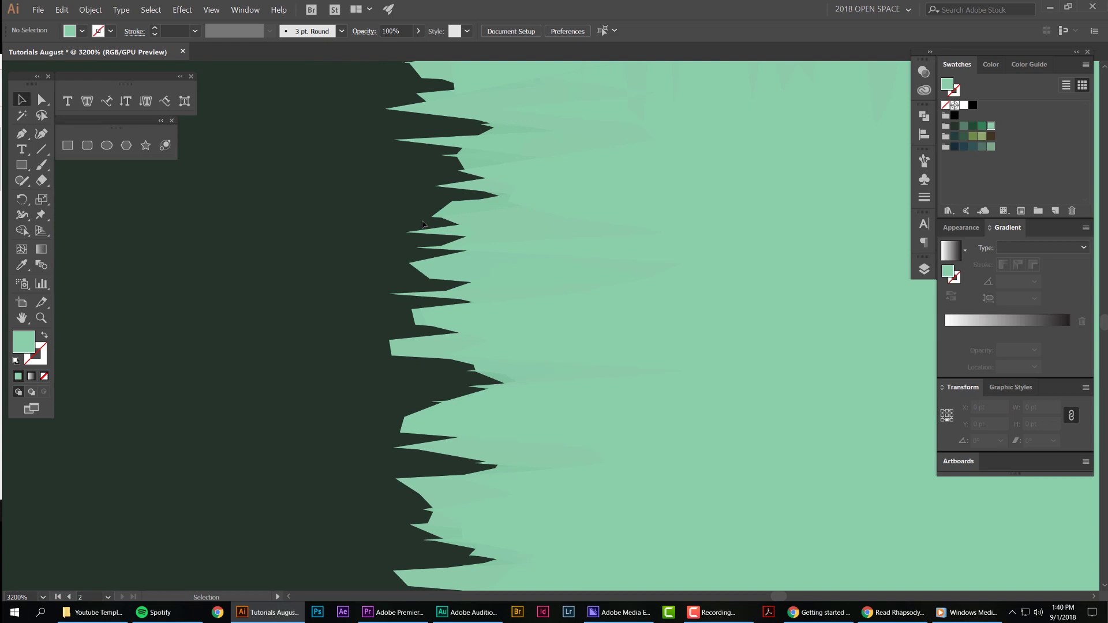
scroll(445, 253, down, 7)
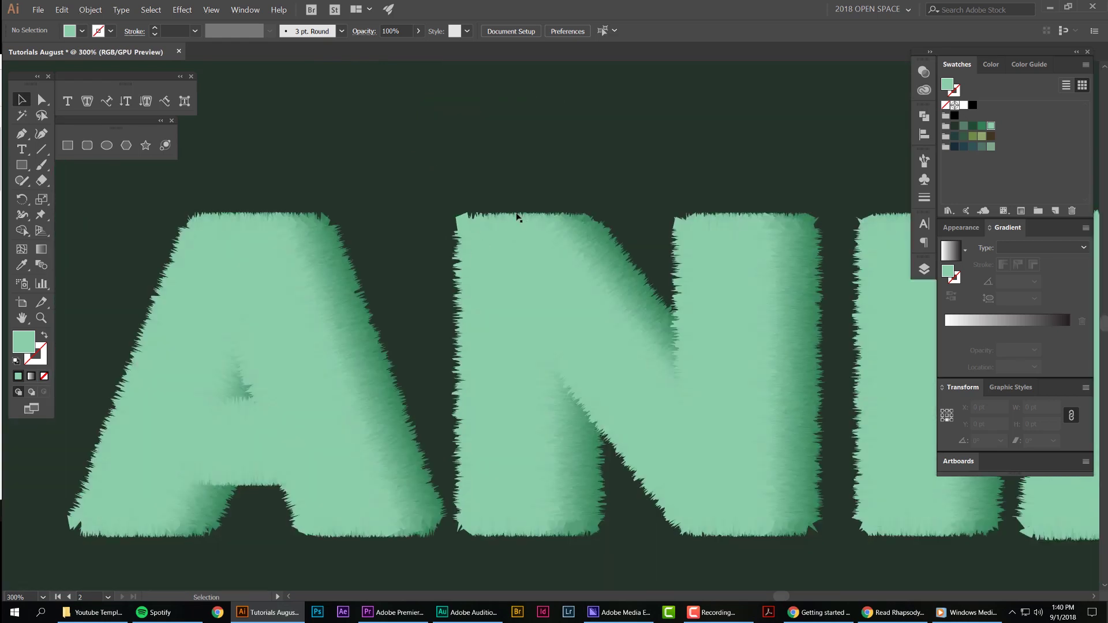
scroll(517, 217, down, 5)
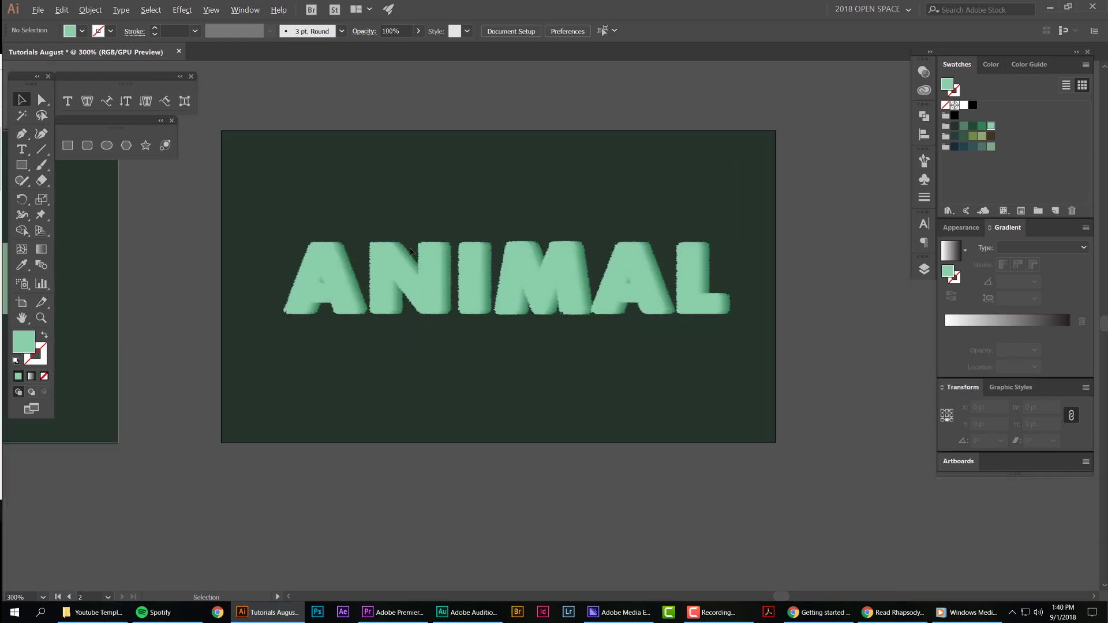
scroll(478, 216, up, 1)
Select the ANIMAL blend and inspect its Blend Options.
key(ctrl+a)
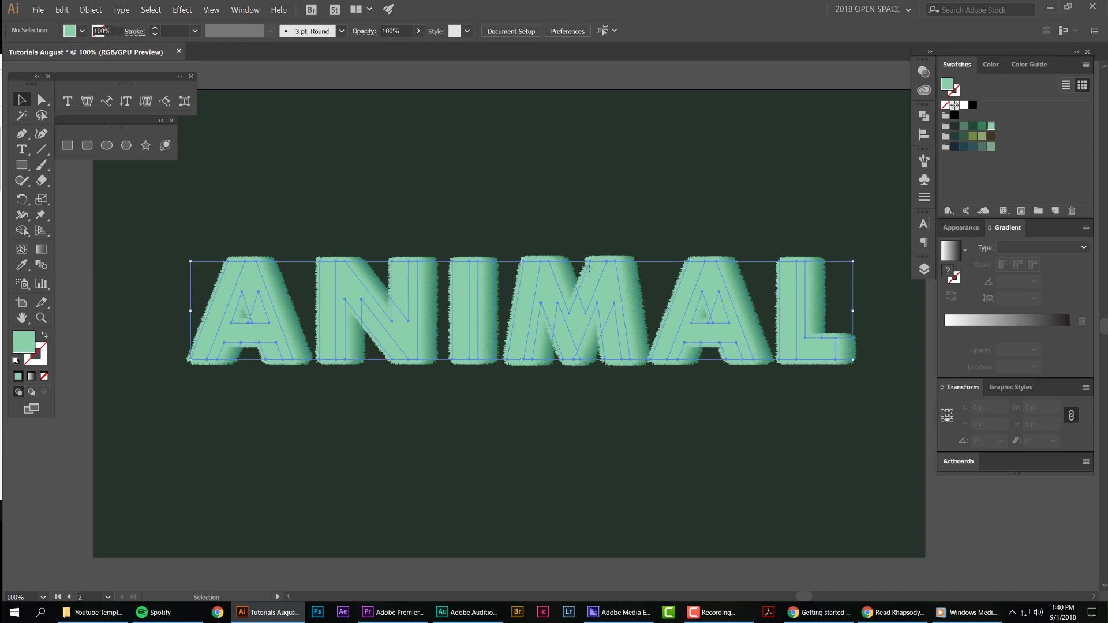
click(360, 154)
key(ctrl+a)
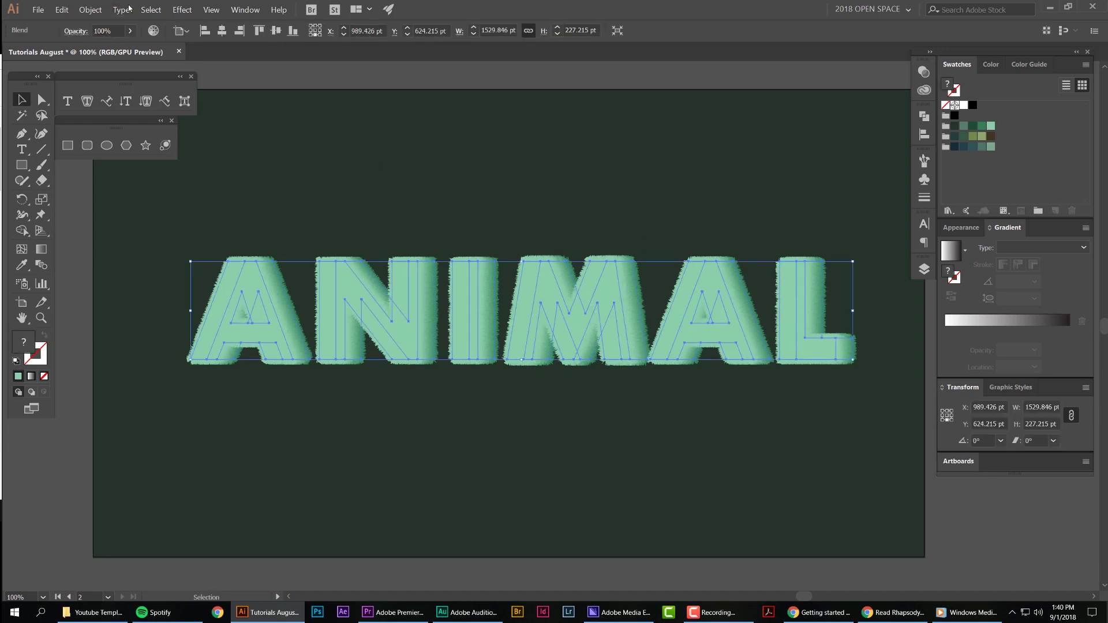
click(90, 10)
mouse_move(143, 255)
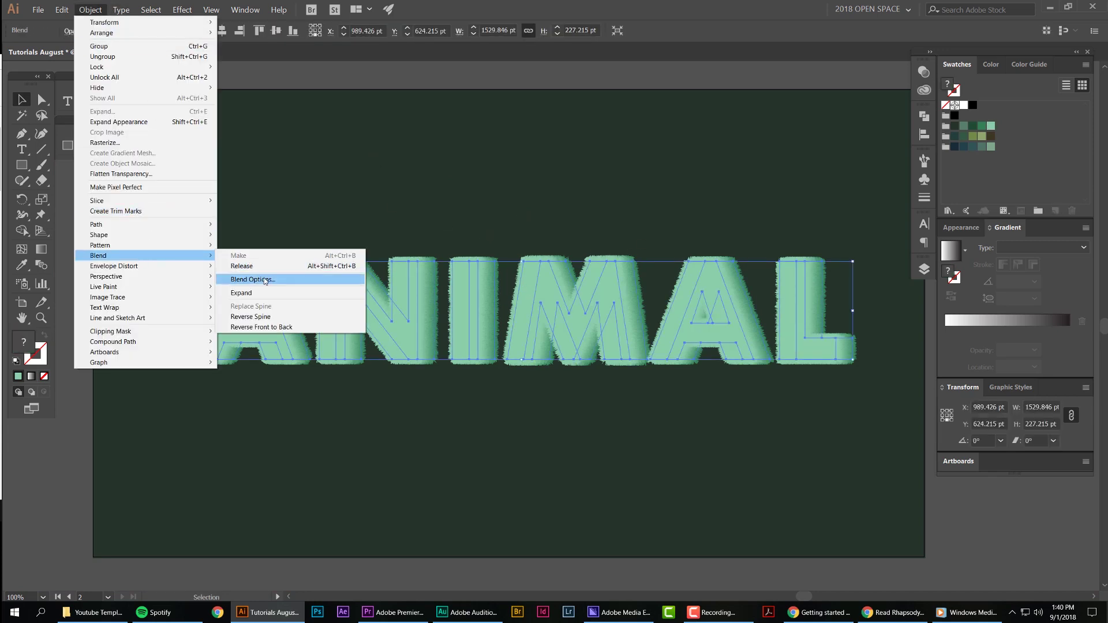
click(267, 281)
click(737, 295)
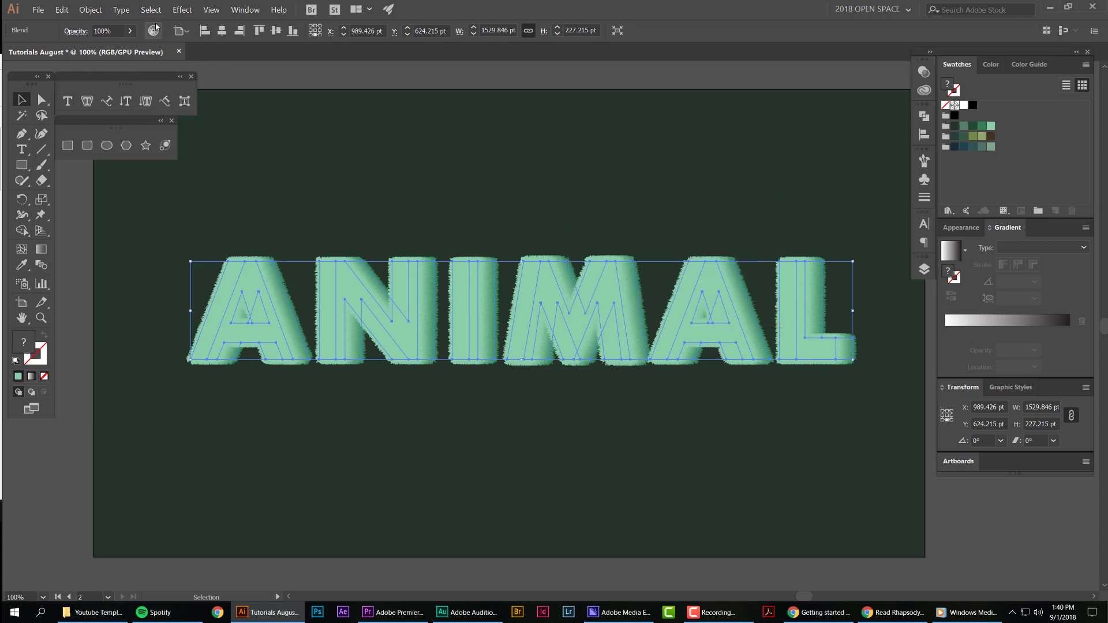
Apply a second Roughen effect to the ANIMAL blend with relative size 11%, detail 26/in and corner points, using the preview, and deselect the word.
click(181, 9)
mouse_move(220, 107)
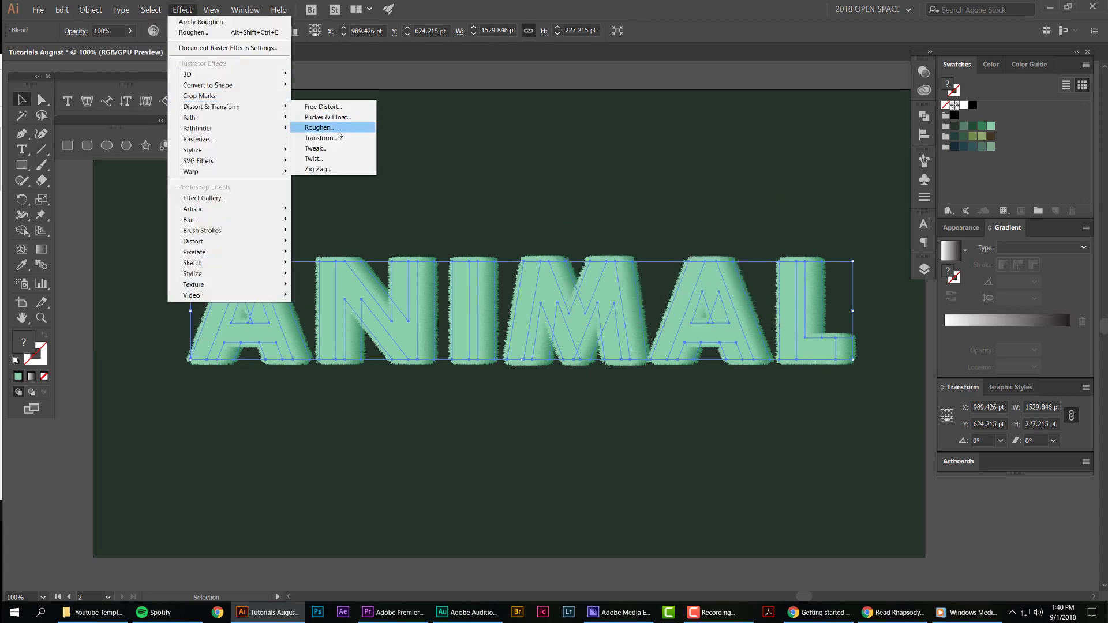
click(338, 128)
drag(813, 167, 908, 187)
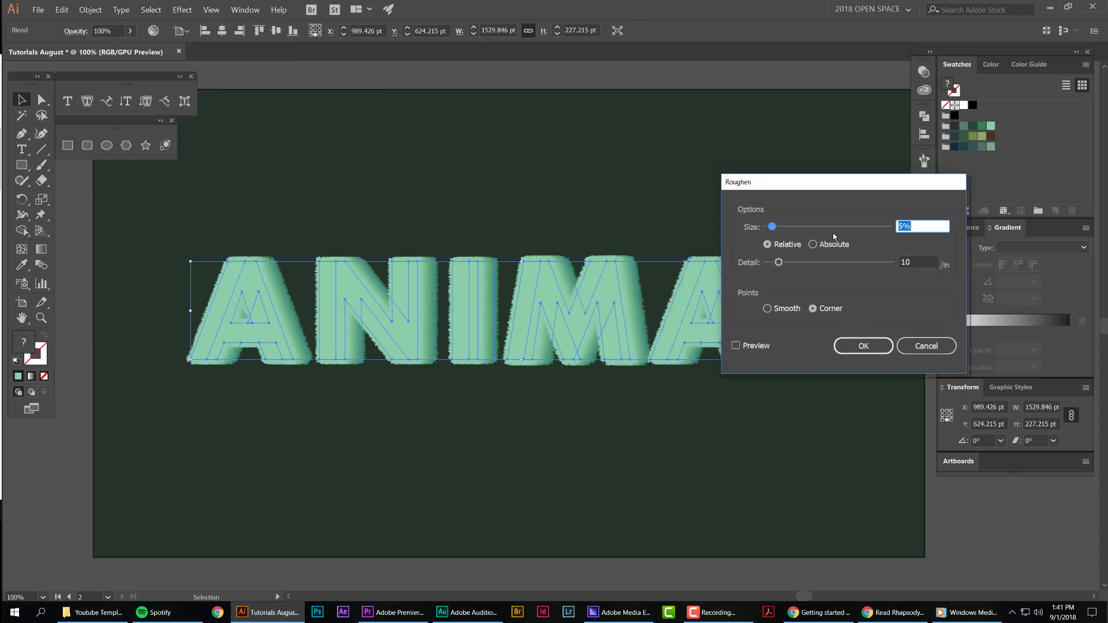
click(753, 345)
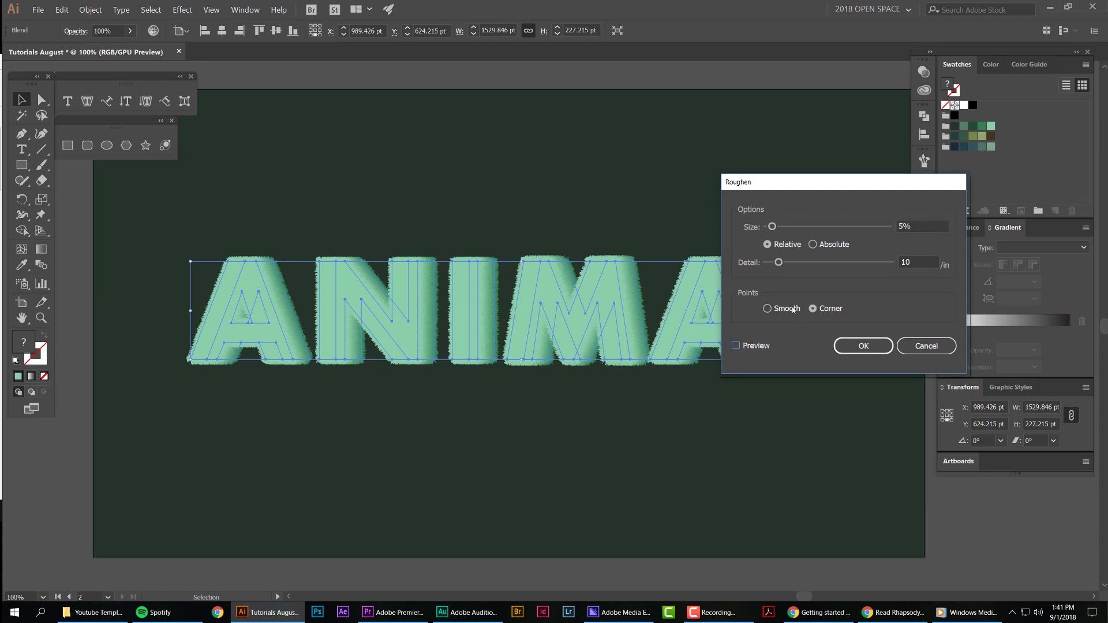
click(773, 340)
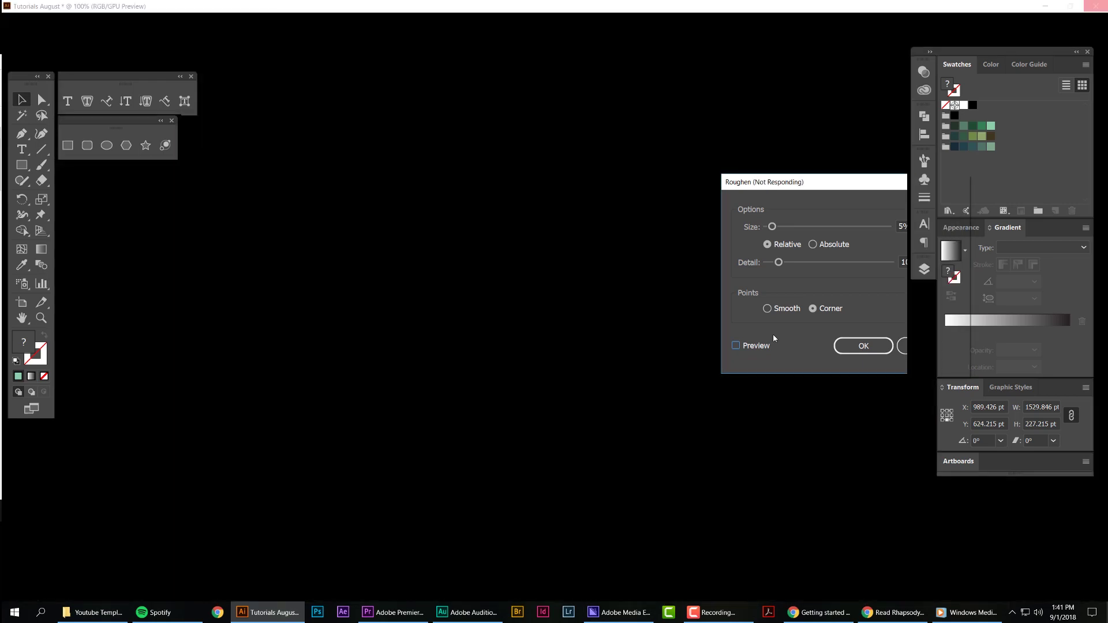
drag(813, 195, 737, 200)
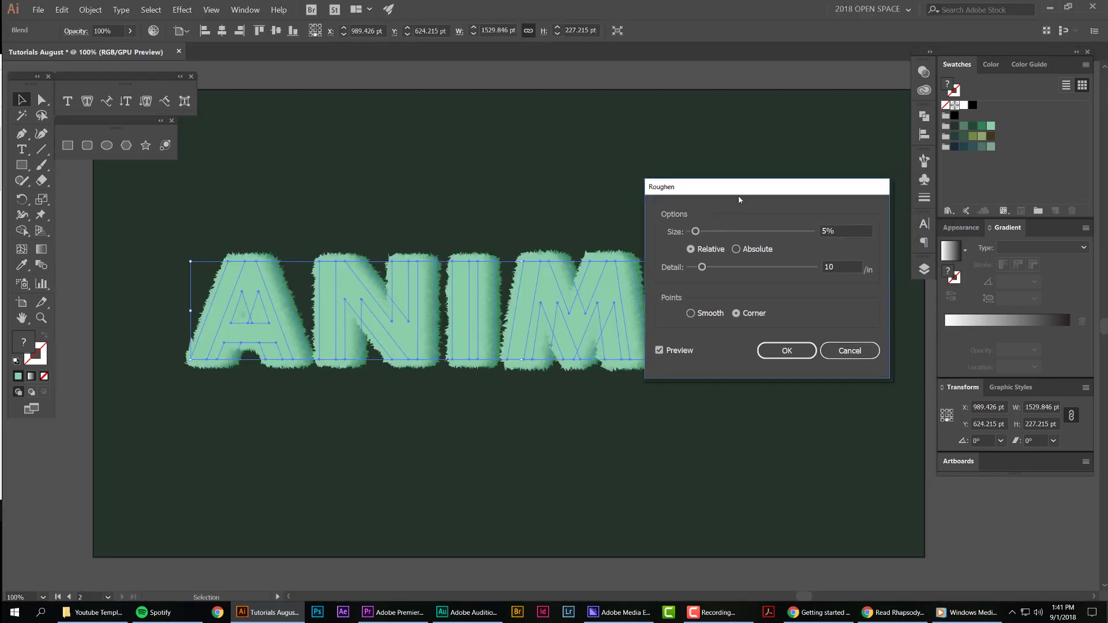
drag(695, 231, 705, 233)
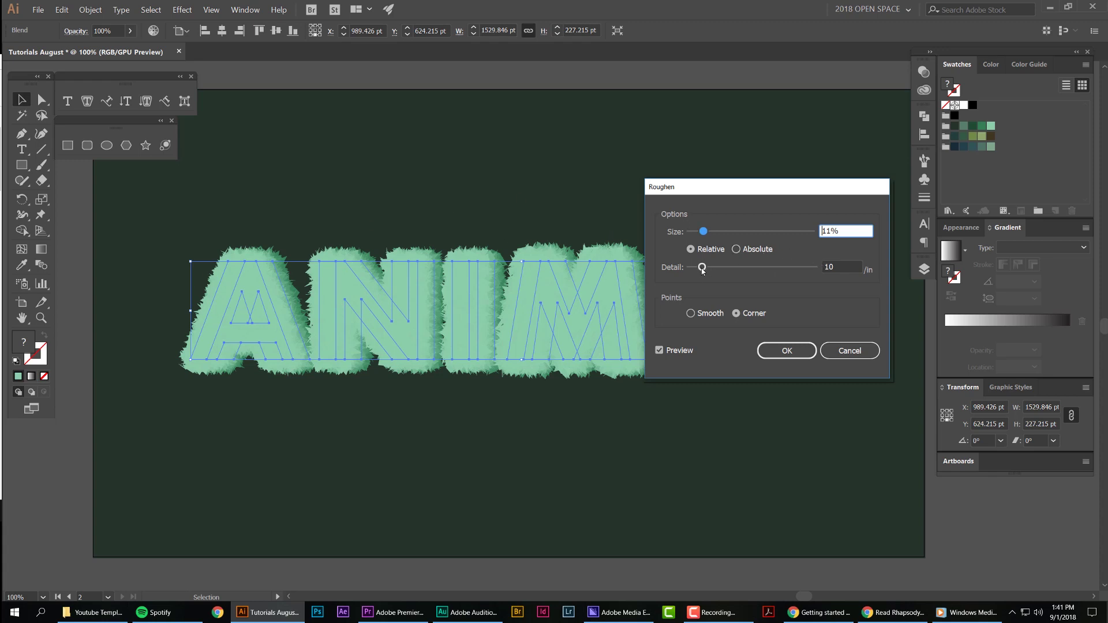
drag(702, 267, 722, 267)
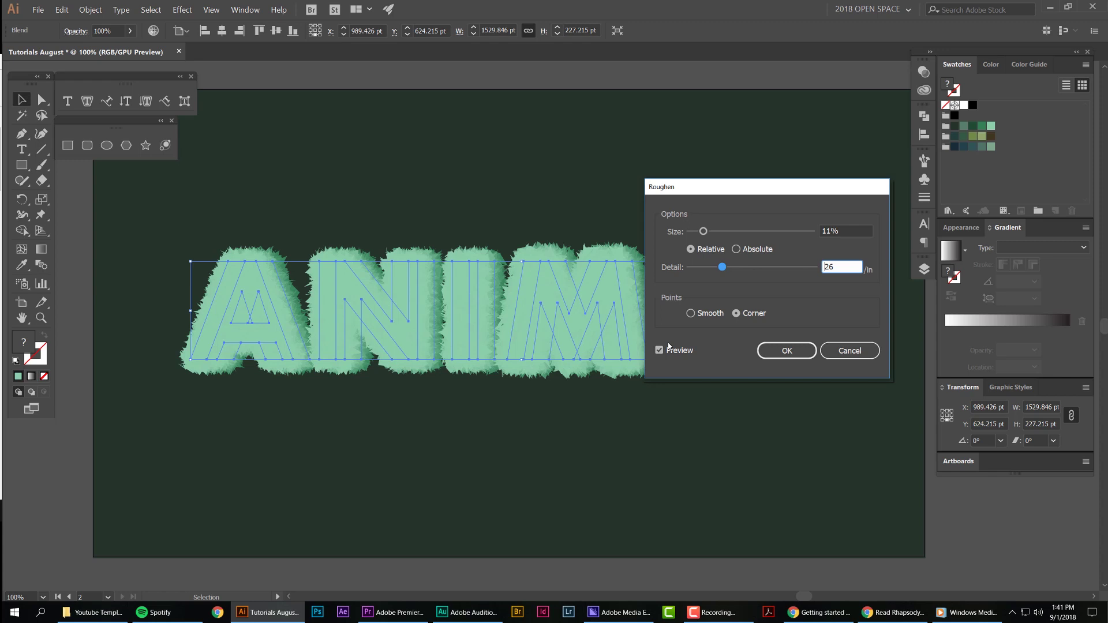
click(789, 351)
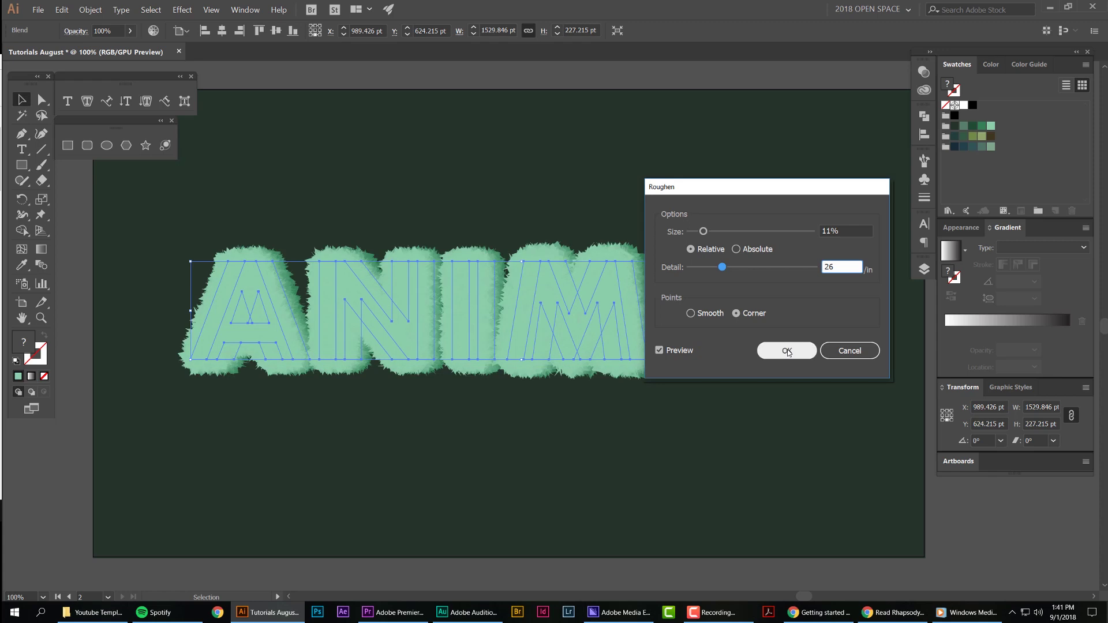
click(614, 193)
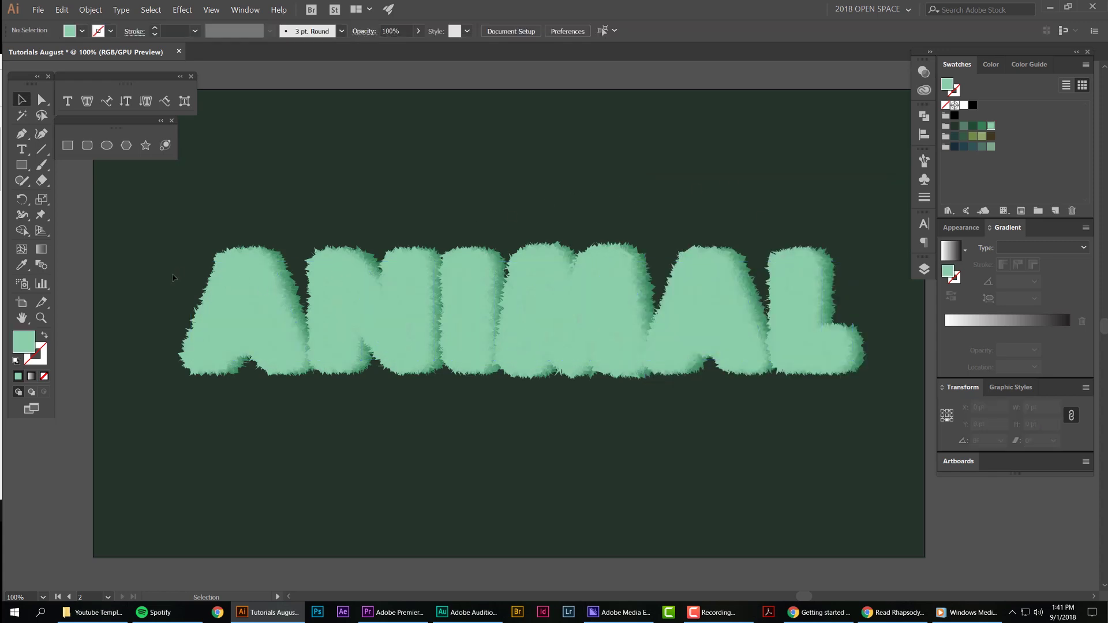
Examine the coarser fur on the ANIMAL lettering, close up on the first A, across the letters and at full artboard view.
scroll(172, 278, up, 2)
scroll(307, 289, up, 2)
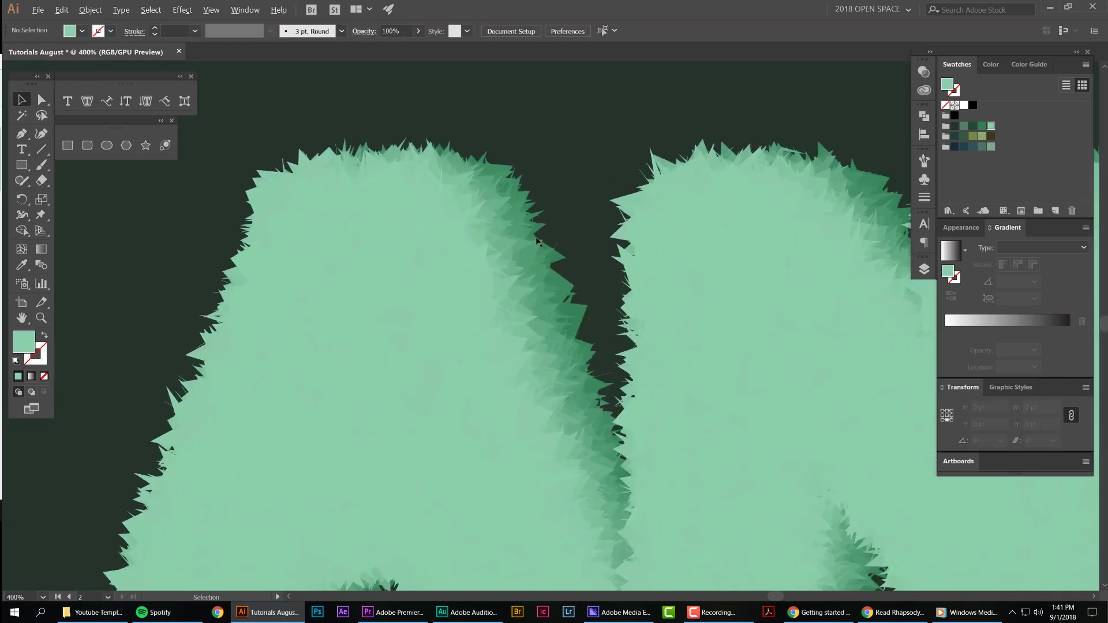
scroll(537, 243, up, 2)
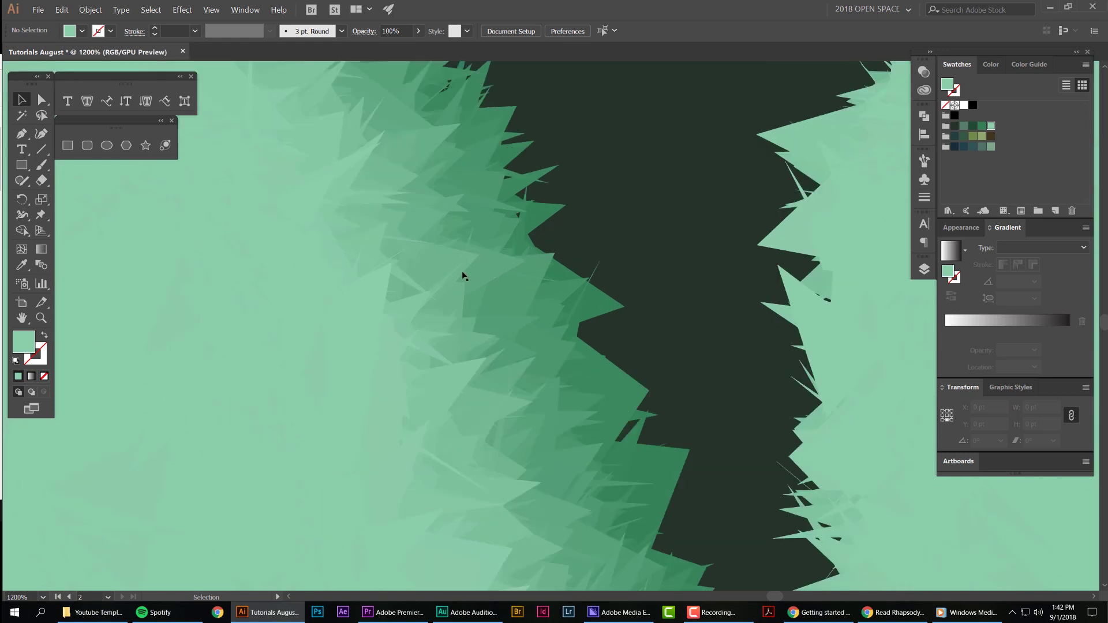
scroll(509, 297, down, 2)
scroll(509, 297, down, 3)
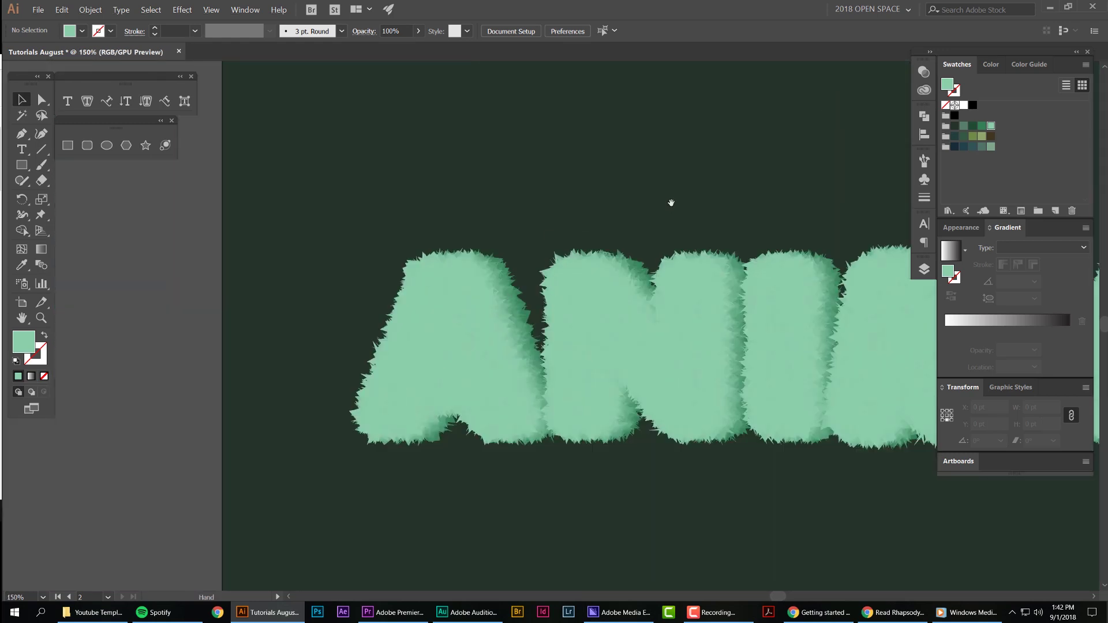
drag(670, 202, 521, 184)
scroll(521, 185, down, 2)
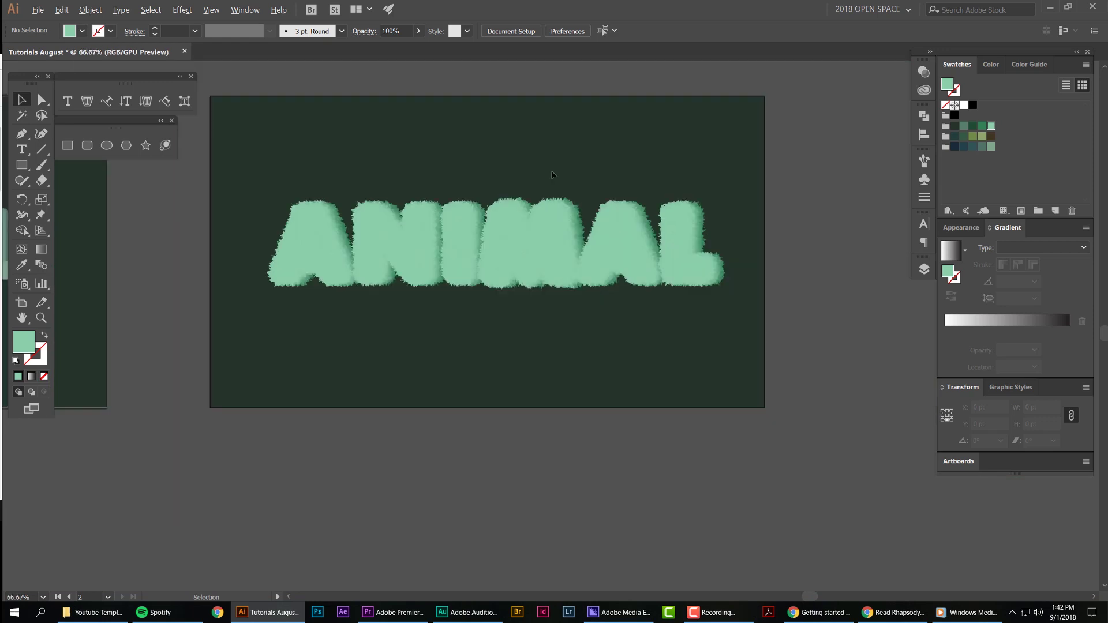
scroll(651, 181, down, 1)
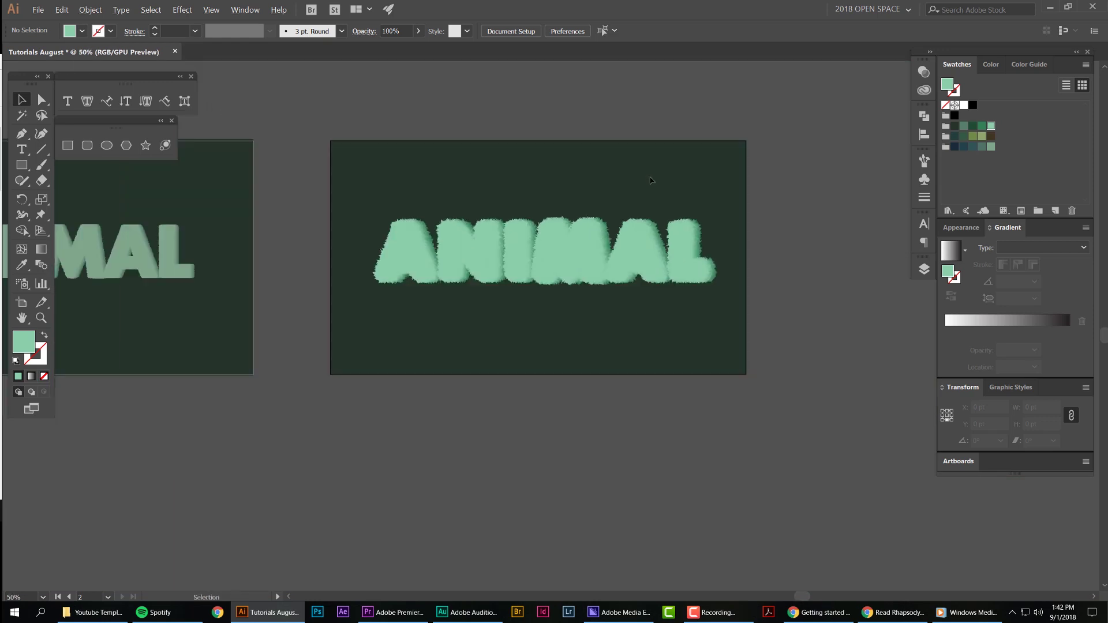
drag(651, 178, 663, 203)
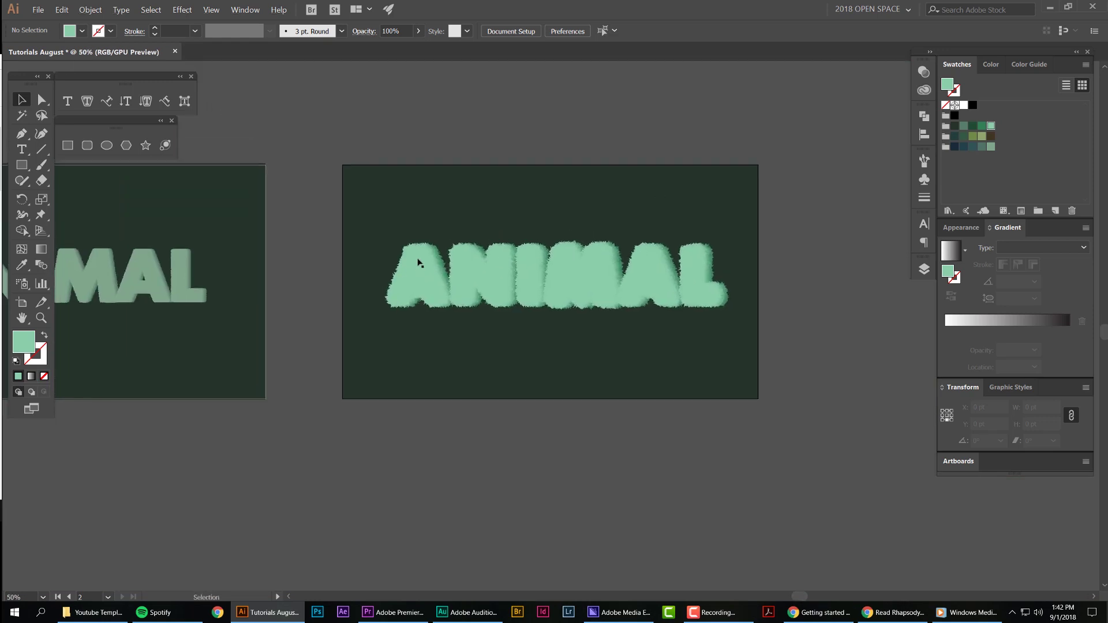
scroll(420, 272, up, 3)
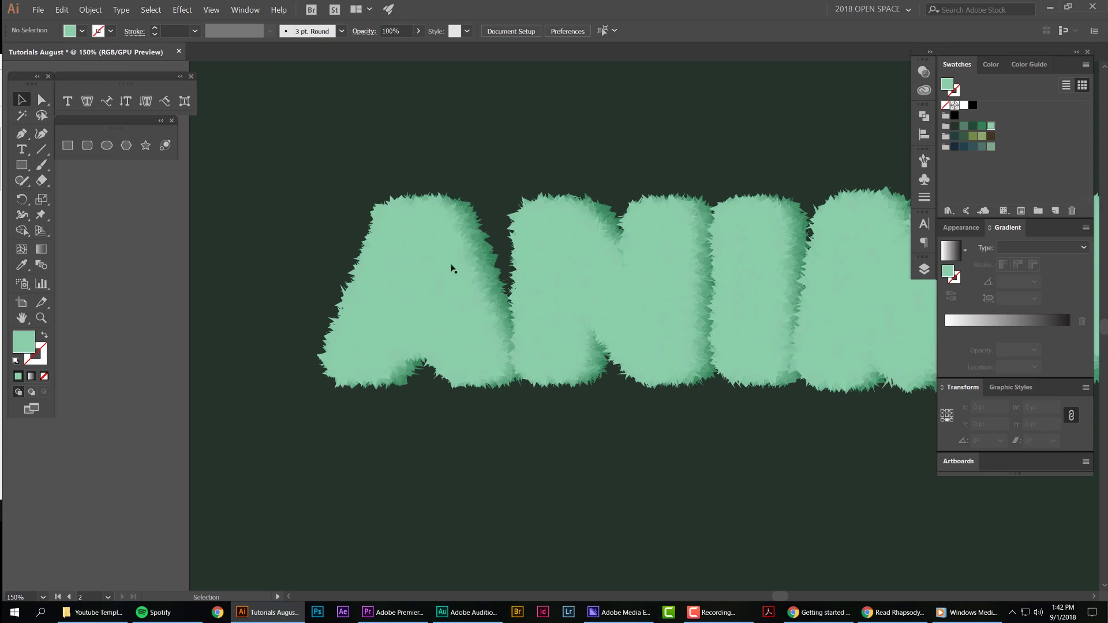
drag(657, 154, 445, 163)
drag(709, 175, 557, 173)
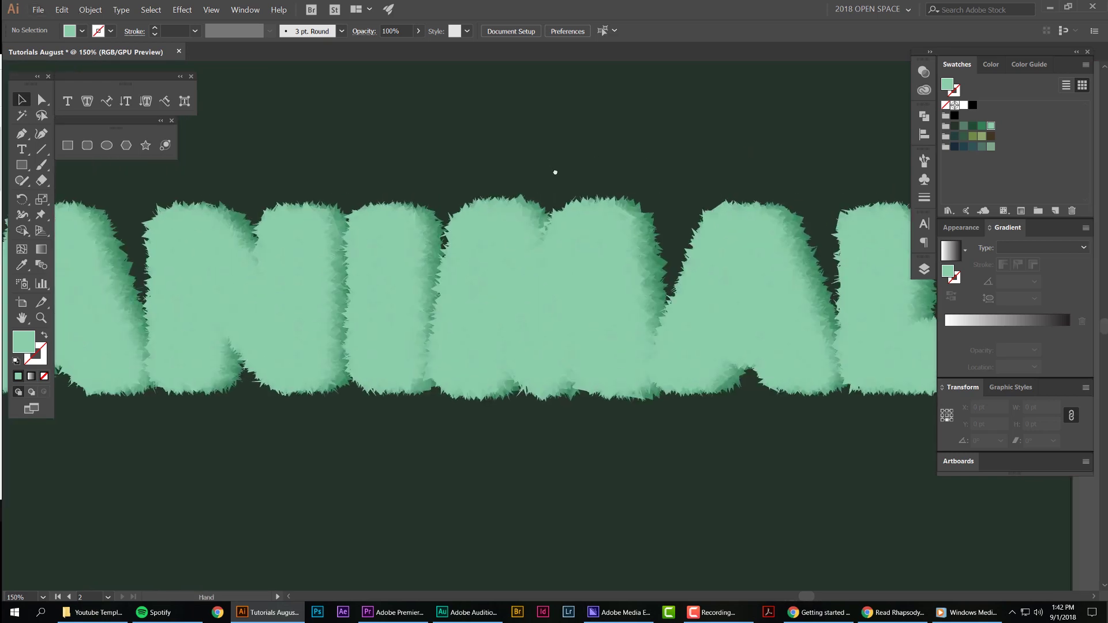
scroll(557, 174, down, 1)
drag(621, 138, 627, 181)
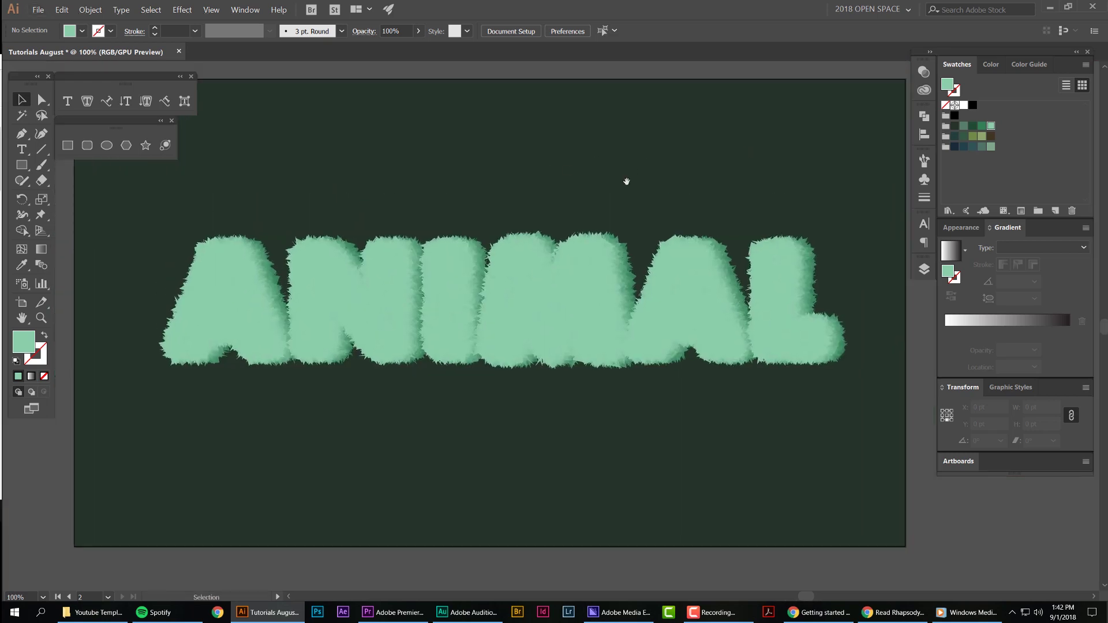
scroll(668, 186, up, 1)
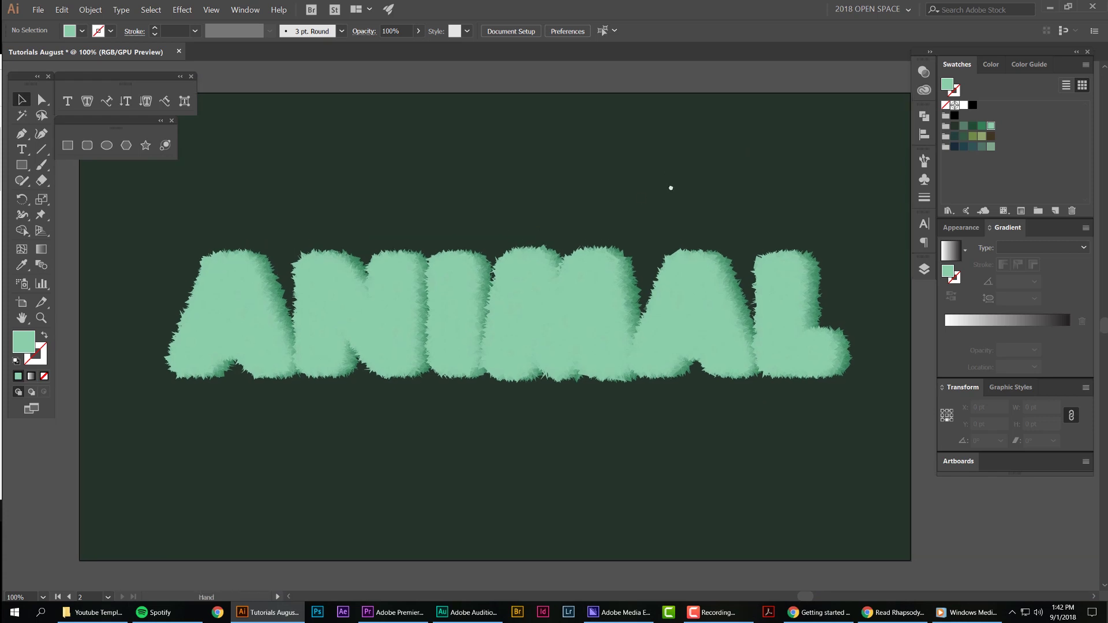